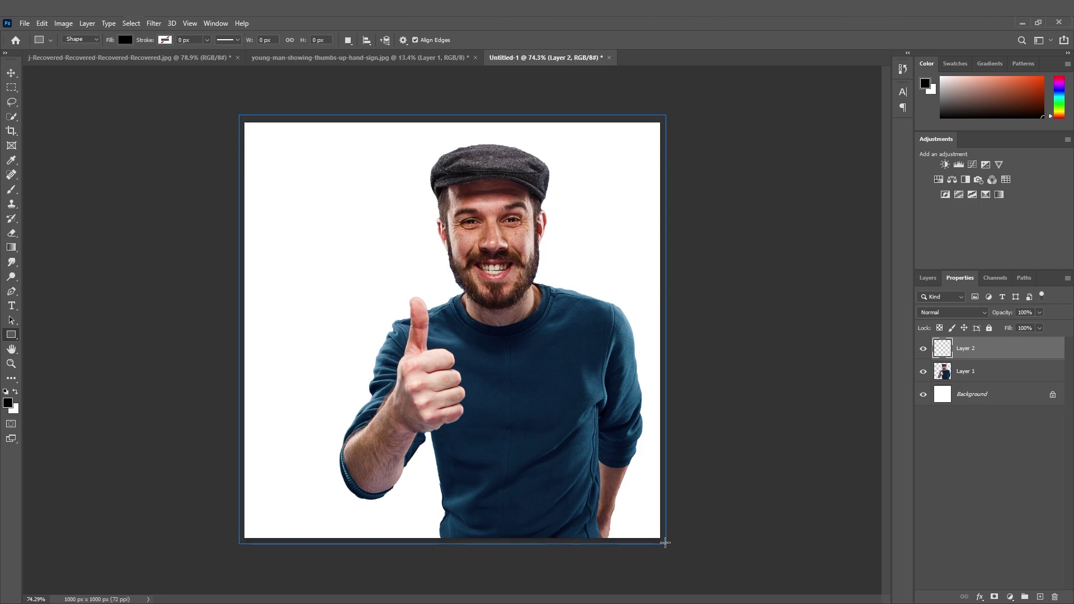
- Place the canvas-covering rectangle beneath the cut-out man's layer and fill it white
left_click(927, 278)
left_click_drag(969, 353, 951, 378)
double_click(949, 378)
left_click_drag(640, 360, 576, 305)
left_click(834, 307)
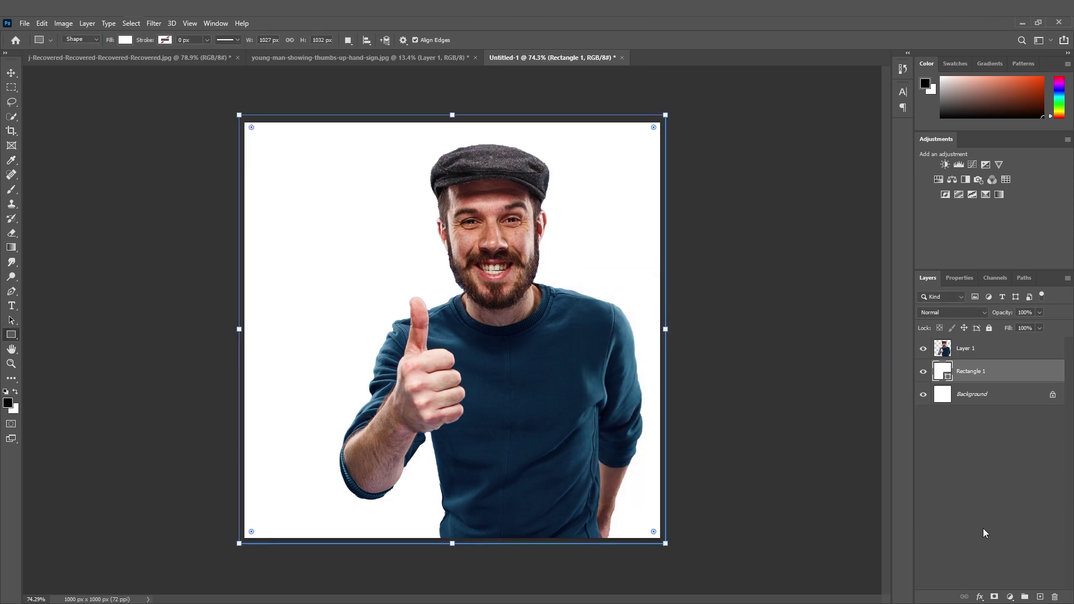
- Recolor the background rectangle to a vivid purple with a hue of about 280°
double_click(943, 374)
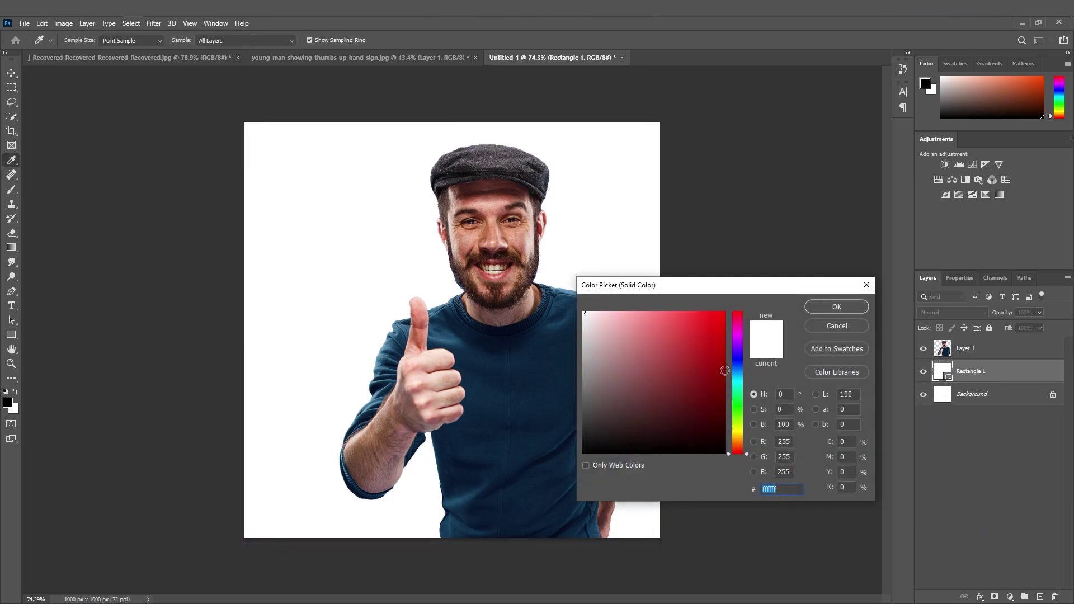
type("d200ff")
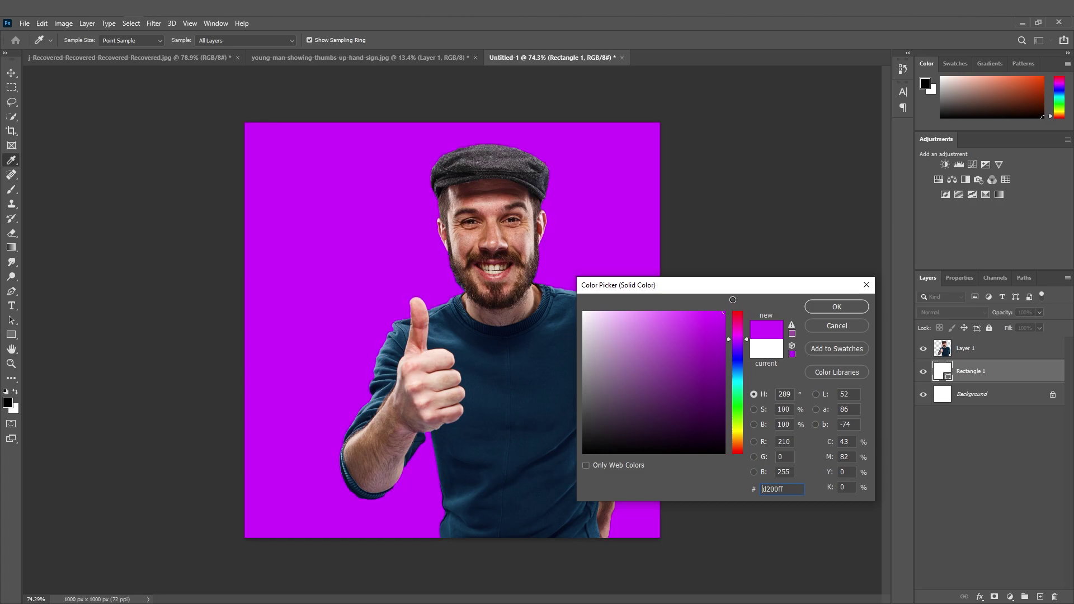
mouse_move(736, 346)
left_mouse_down()
mouse_move(738, 335)
mouse_move(739, 346)
left_mouse_up()
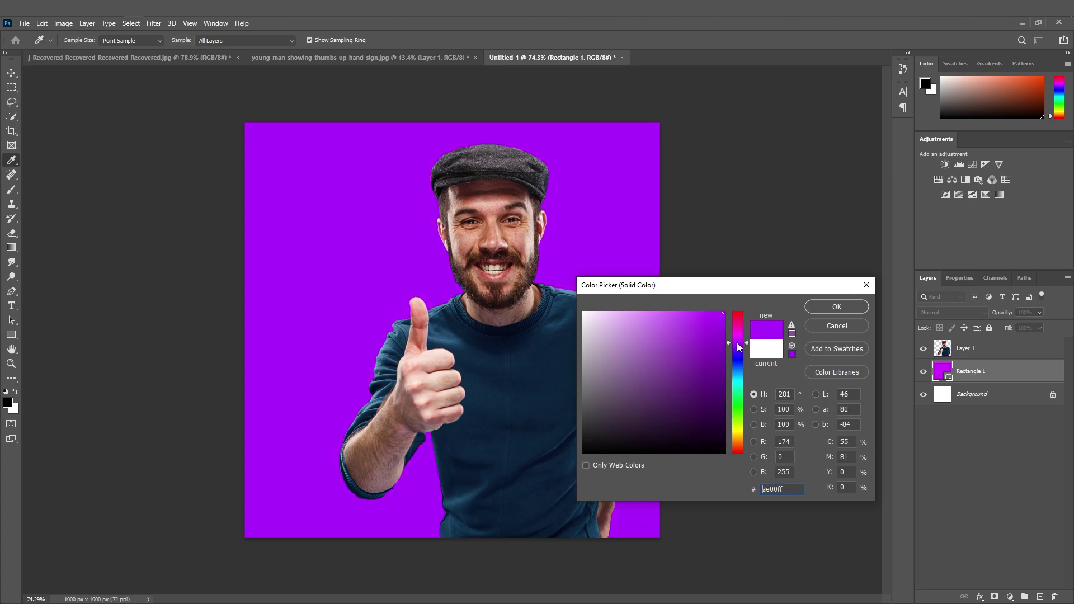
key("Return")
- Add an empty layer above the purple rectangle, and paint then undo a black trial dab on it
left_click(1041, 597)
key("b")
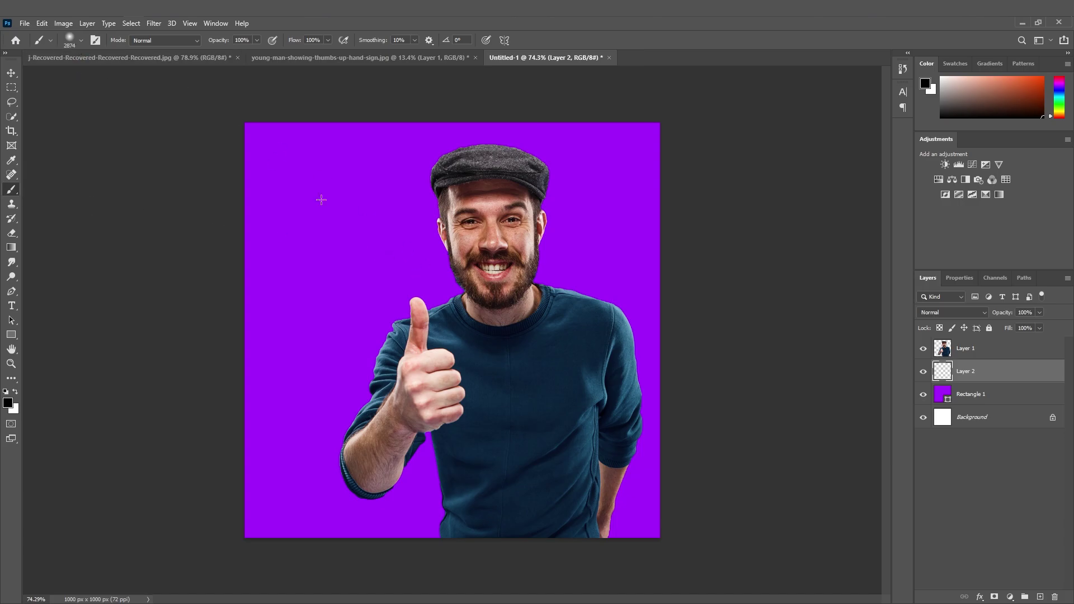
left_click(464, 315)
key("ctrl+z")
- Paint a soft white glow behind the man's upper body with several brush dabs in the same spot
left_click(70, 42)
left_click(7, 403)
left_click_drag(604, 334, 580, 305)
key("Return")
left_click(475, 315)
left_click(470, 316)
left_click(467, 317)
left_click(467, 316)
left_click(466, 317)
left_click(10, 75)
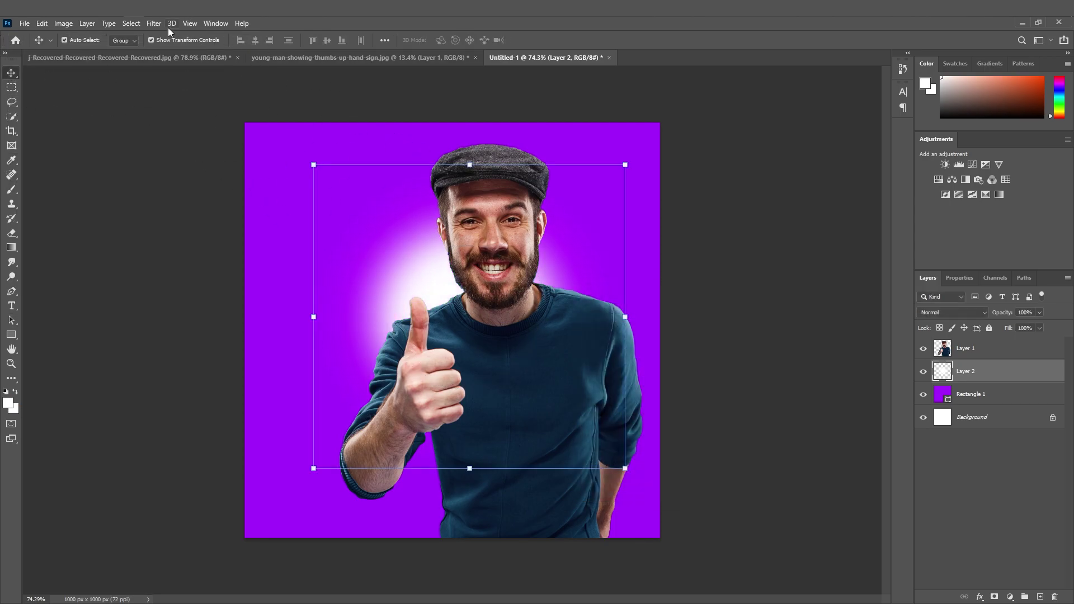
- Apply a Gaussian Blur with a radius of about 138.8 pixels to the white glow layer
left_click(153, 22)
mouse_move(179, 167)
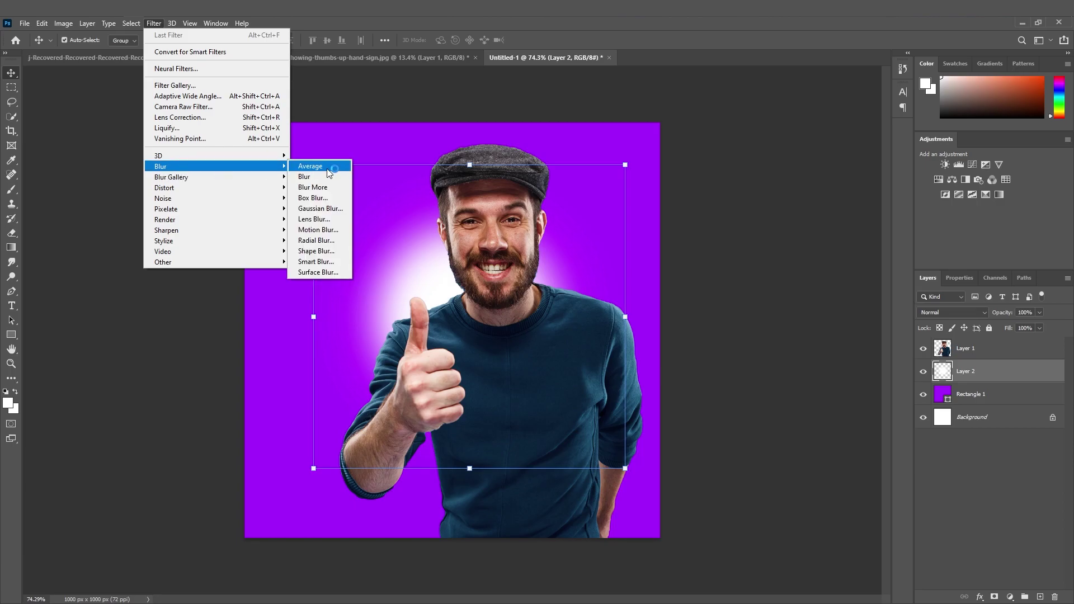
left_click(320, 209)
left_click(800, 421)
left_click(797, 421)
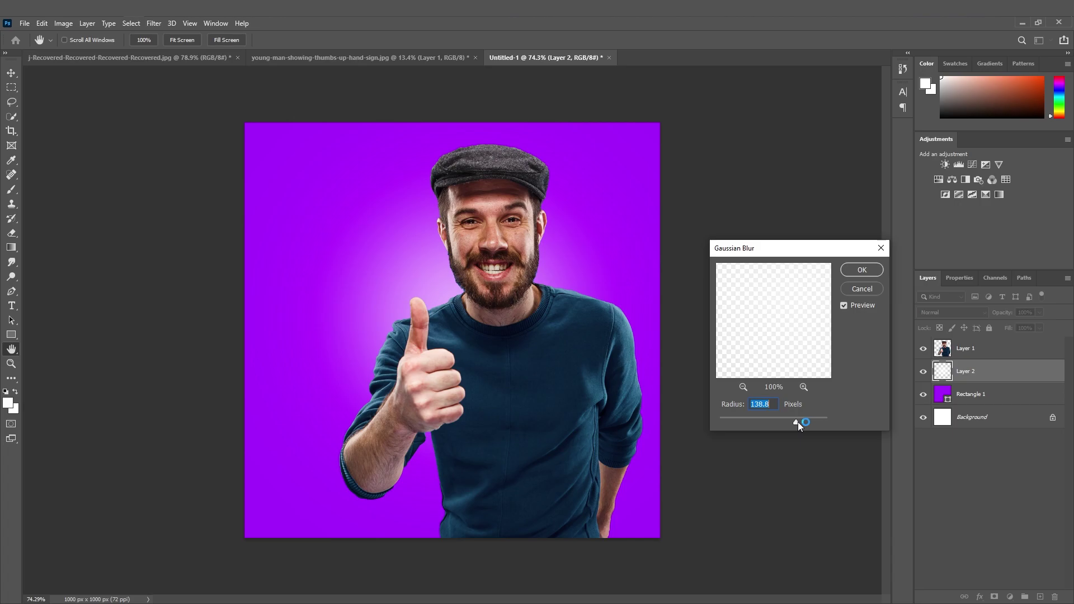
key("Return")
- Lower the glow layer's opacity to 79% and shift the glow slightly right and down behind the man
left_click_drag(1018, 326, 1034, 328)
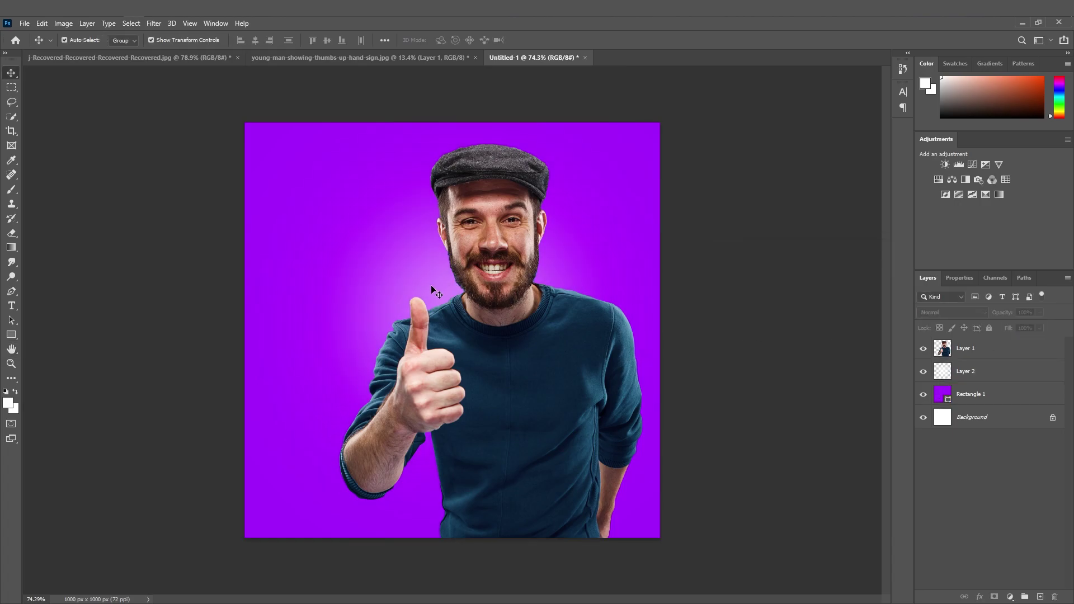
left_click_drag(428, 284, 446, 291)
left_click(632, 340)
scroll(544, 313, "down", 1)
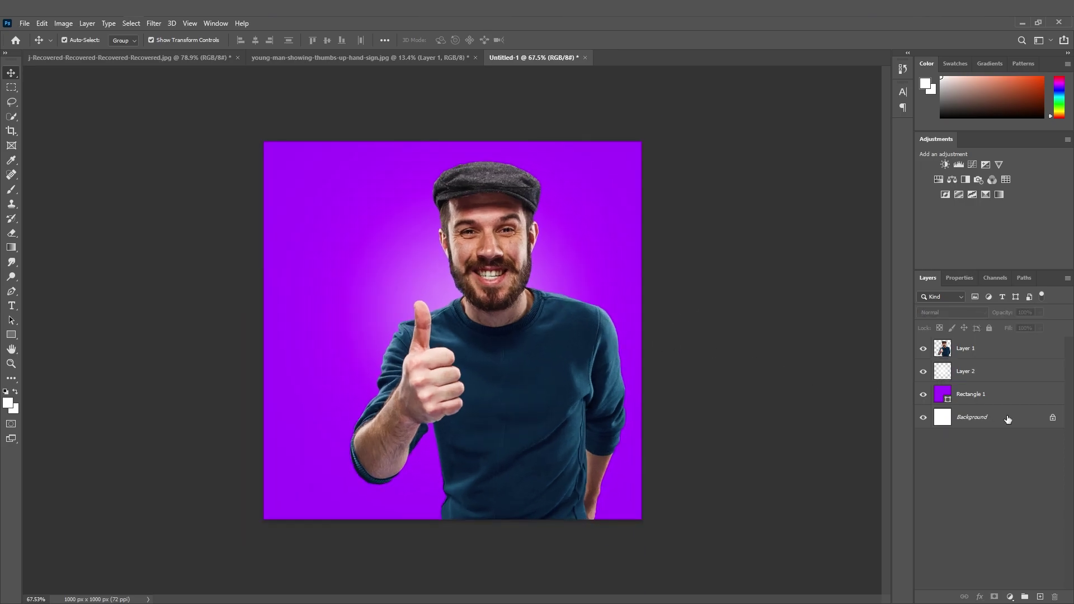
- Duplicate the glow layer and move the copy slightly down behind the man
left_click(978, 370)
key("ctrl+j")
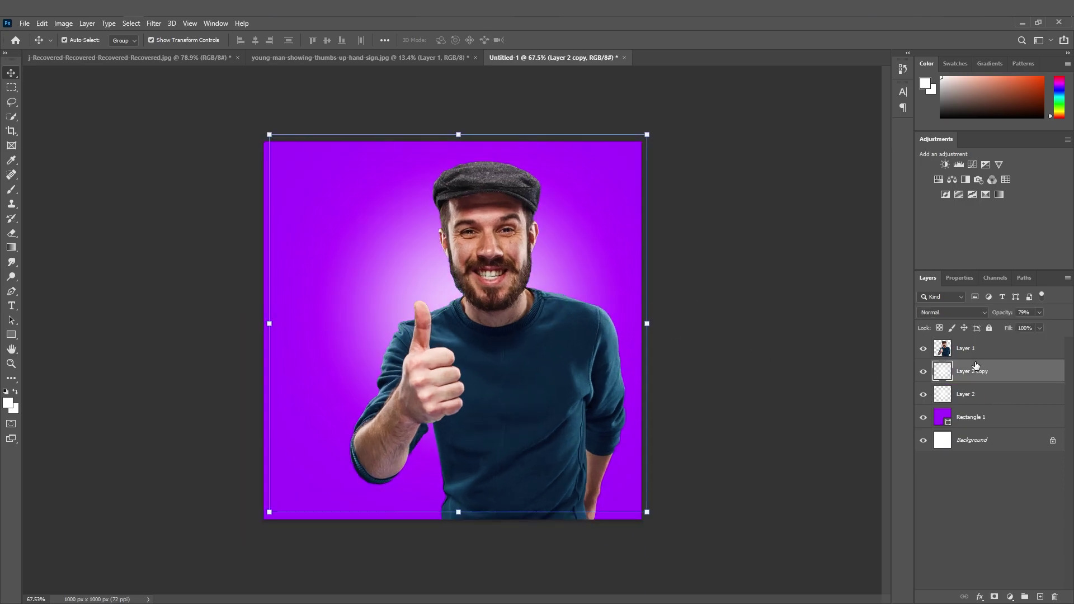
mouse_move(444, 295)
left_mouse_down()
mouse_move(366, 248)
mouse_move(368, 344)
mouse_move(441, 304)
left_mouse_up()
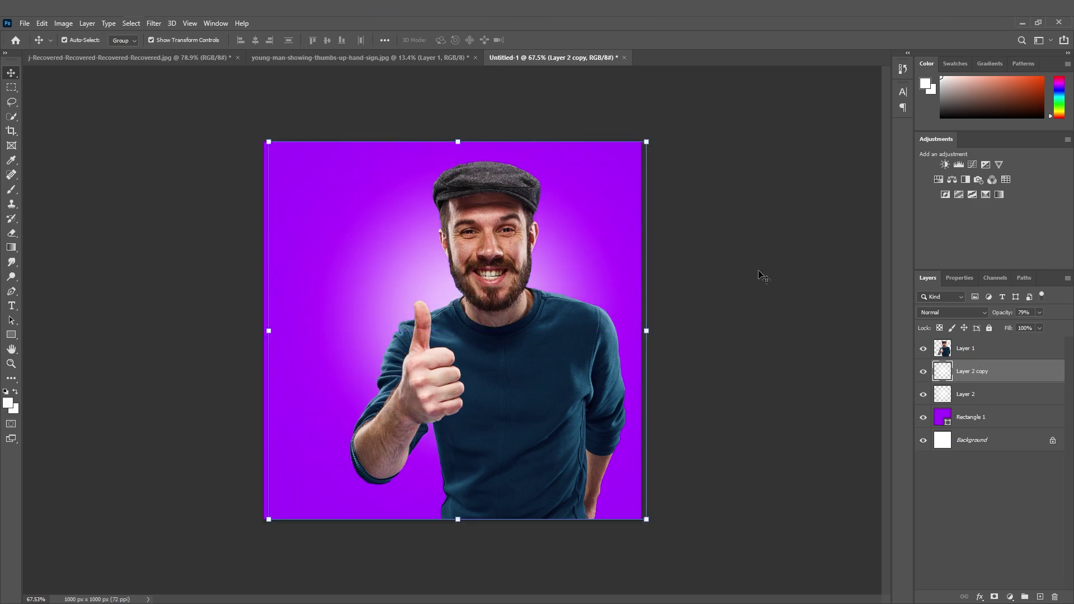
left_click(763, 278)
- Place the BG (66) desk photo, enlarged to cover the canvas, on the layer directly below the purple rectangle
left_click(25, 22)
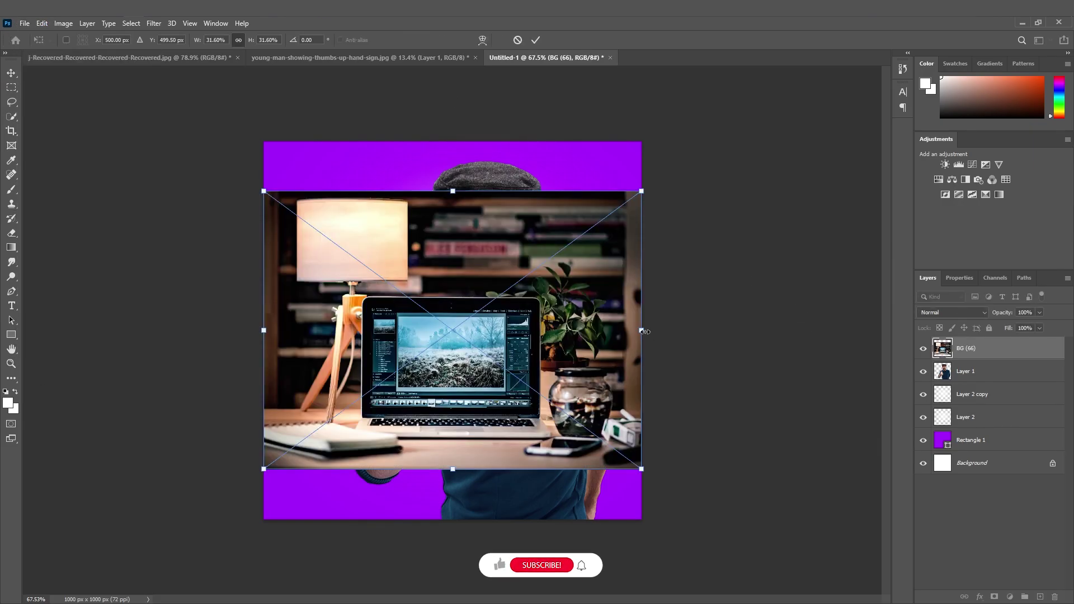
left_click_drag(641, 330, 734, 309)
left_click(11, 73)
left_click_drag(955, 352, 980, 451)
- Lower the purple rectangle's opacity to about 52%
left_click(982, 420)
left_click(1039, 312)
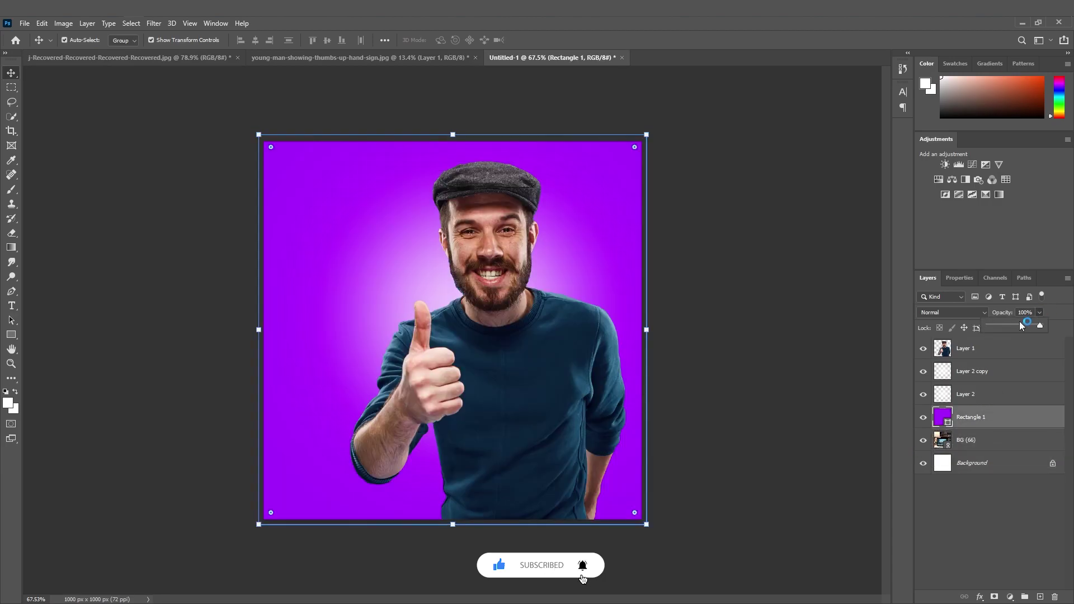
left_click_drag(1042, 325, 1017, 328)
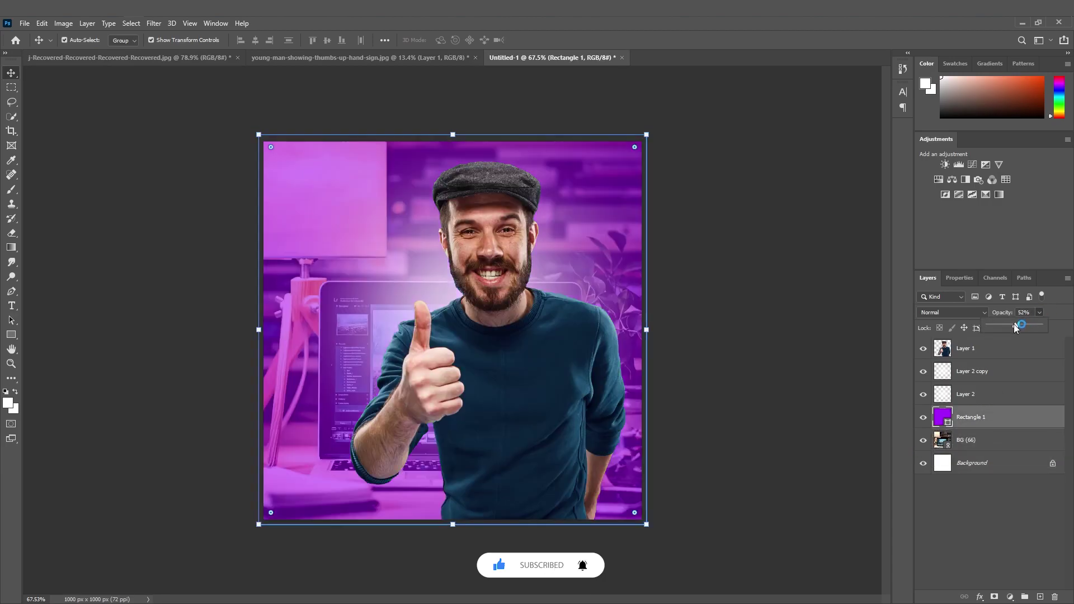
- Darken the rectangle's fill to a deep purple and set its opacity to 84%
double_click(950, 424)
left_click(710, 366)
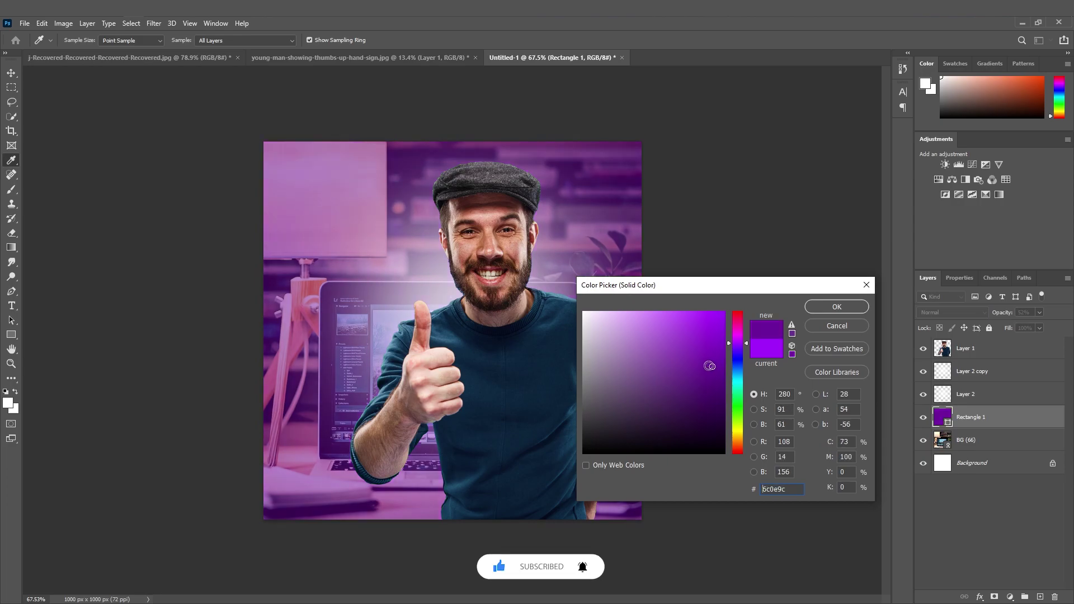
key("Return")
left_click(1040, 312)
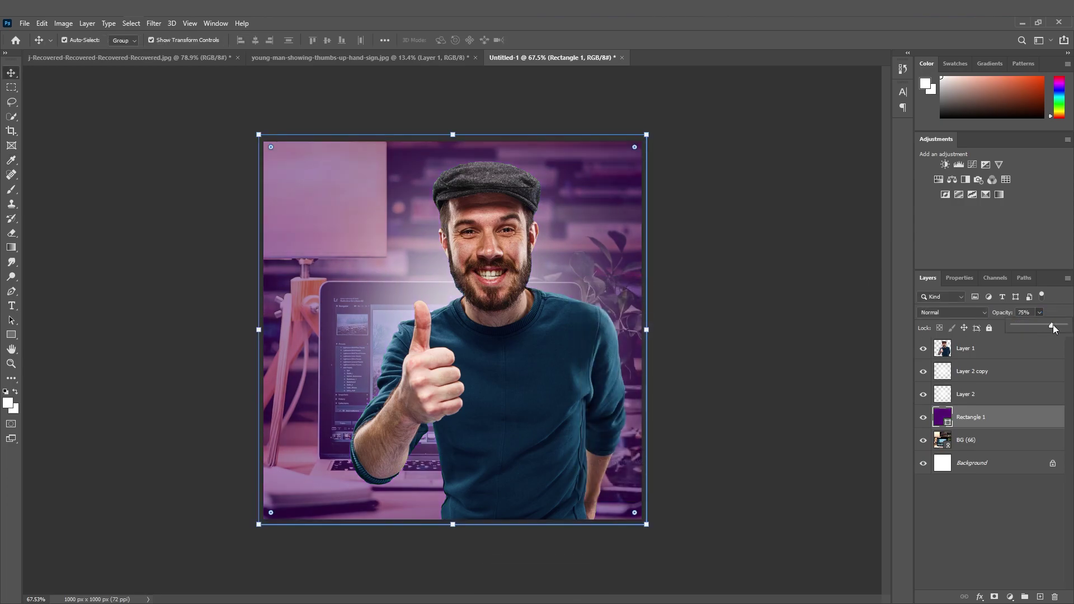
left_click_drag(1059, 329, 1058, 328)
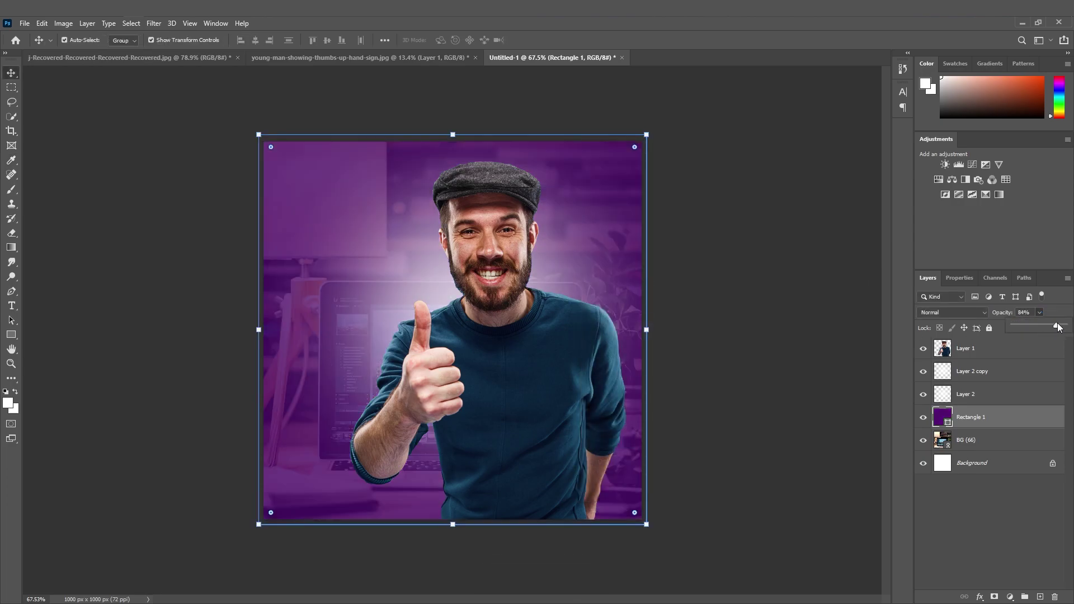
- Change the rectangle's fill to the brighter purple #7515a6 and lock its layer
double_click(946, 417)
left_click(720, 335)
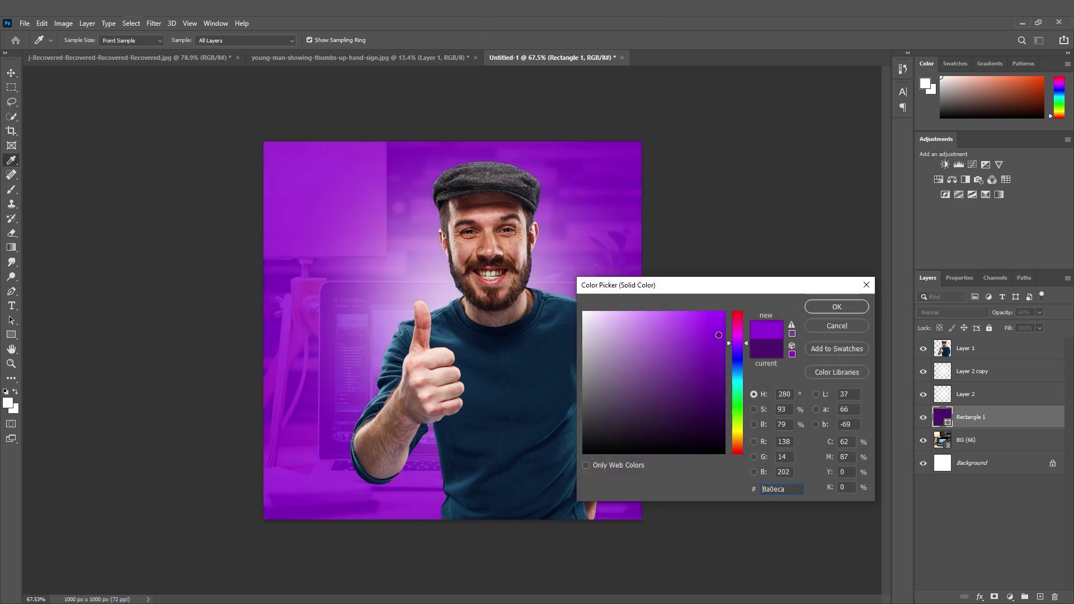
key("Return")
left_click(990, 329)
- Delete the duplicate glow layer and lower the remaining glow's opacity to about 50%
left_click_drag(429, 297, 349, 476)
key("Delete")
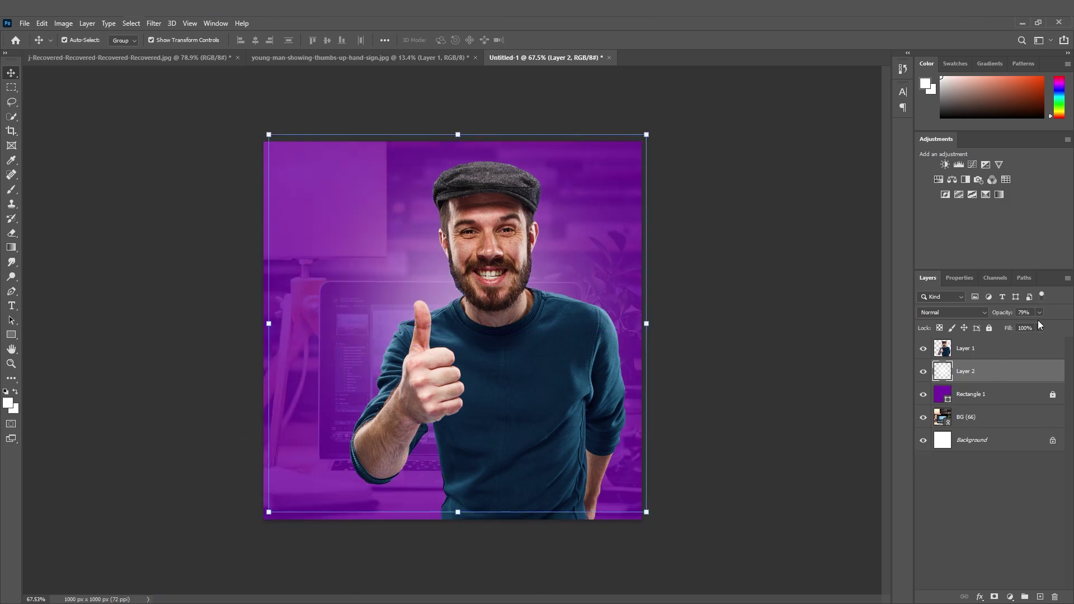
left_click_drag(1021, 324, 1019, 322)
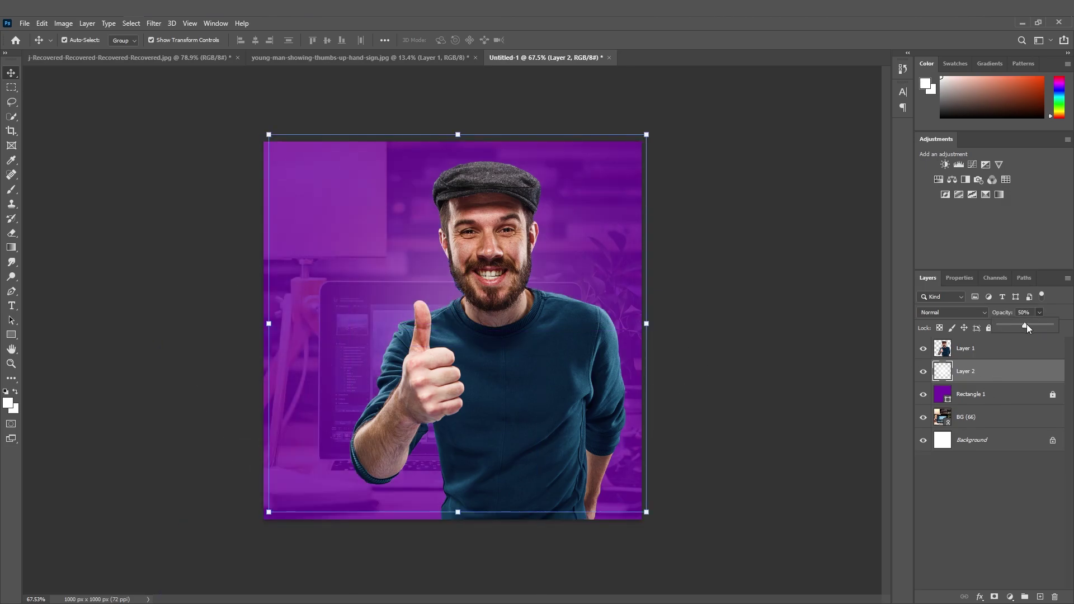
- Move the cut-out man slightly to the right on the canvas
left_click(965, 348)
left_click_drag(491, 362, 514, 361)
left_click(801, 309)
scroll(552, 354, "down", 1)
scroll(552, 355, "up", 1)
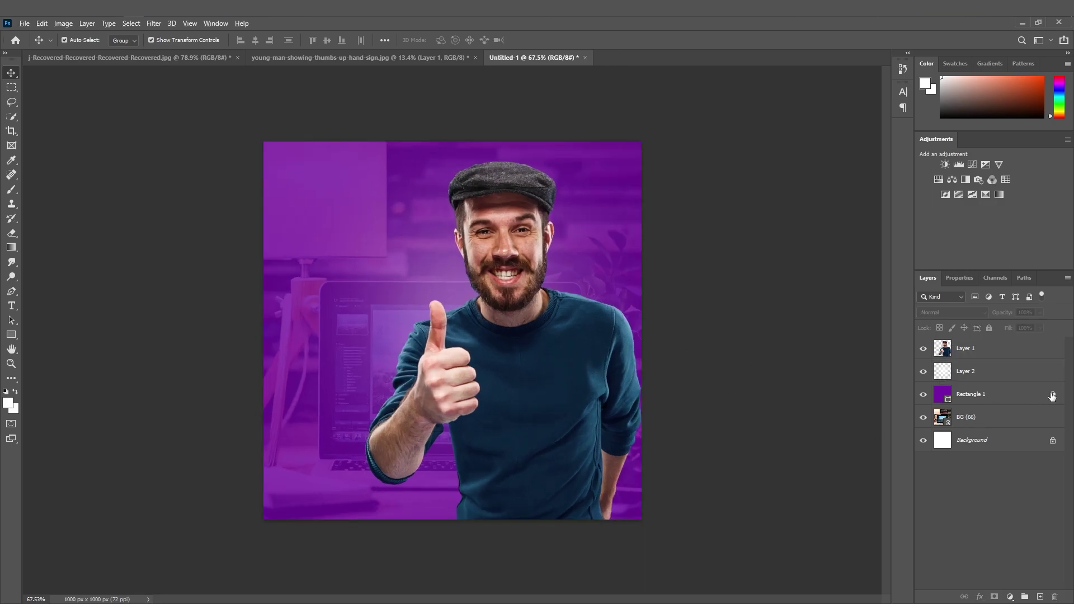
- Darken the unlocked rectangle's fill to purple #541774, then lock both the rectangle and the man's layer
double_click(953, 399)
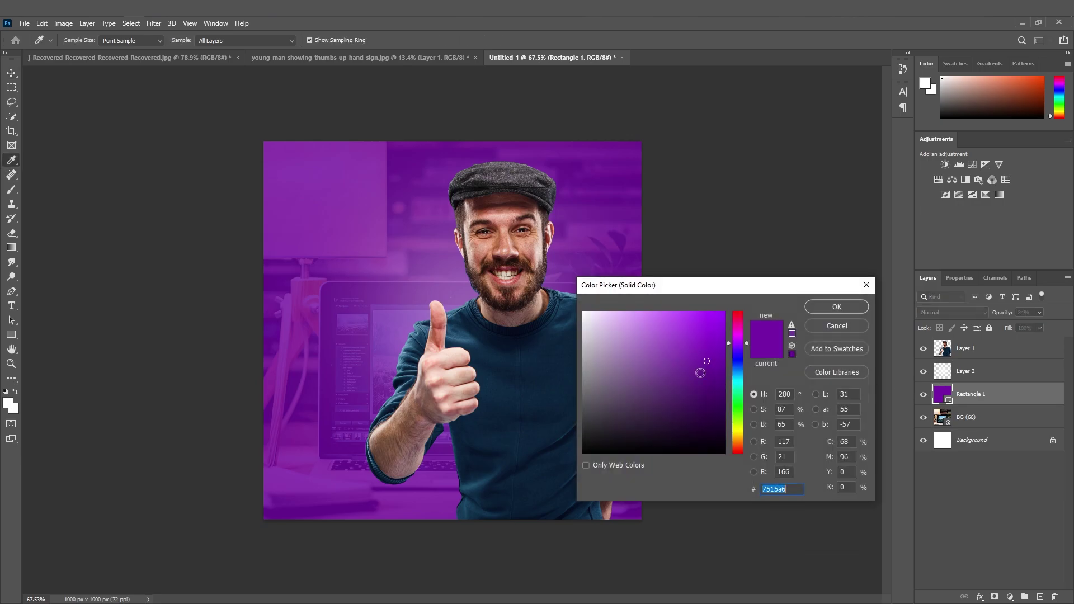
left_click_drag(700, 373, 692, 404)
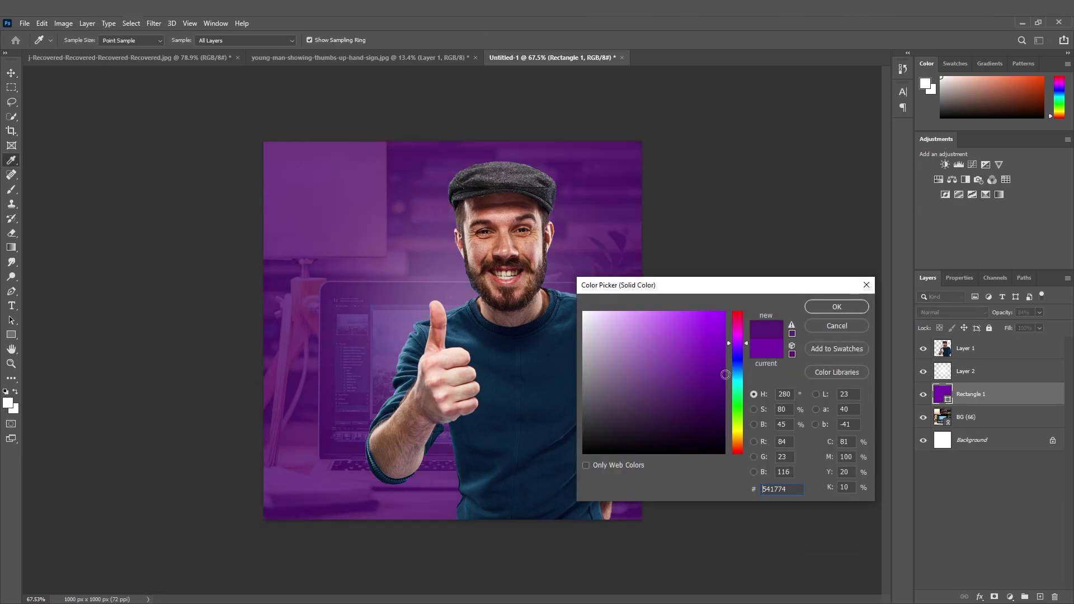
left_click(841, 306)
left_click(989, 329)
left_click(977, 356)
left_click(990, 329)
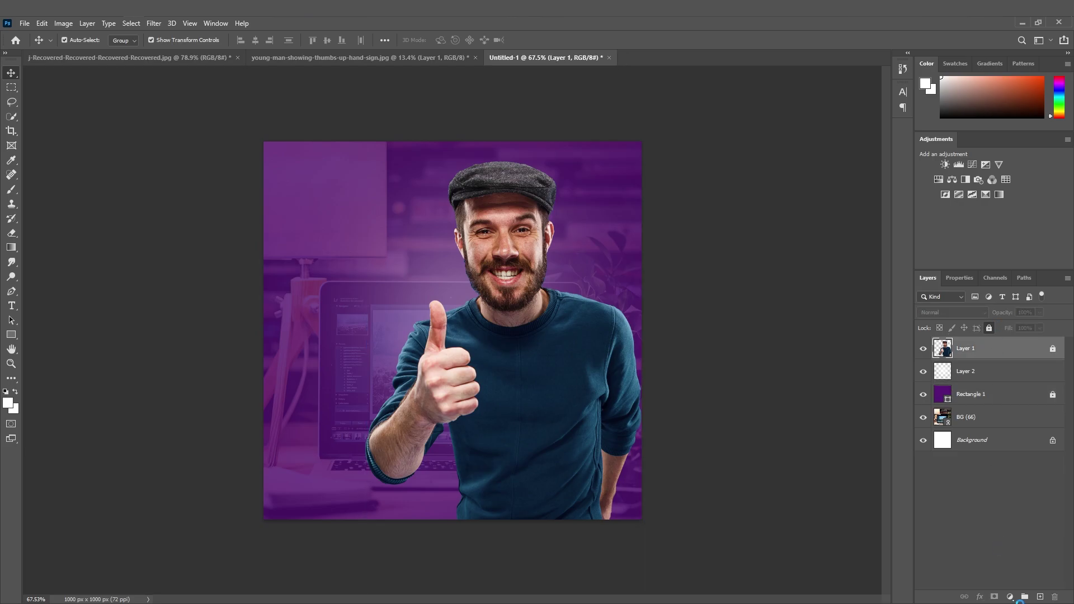
- Add the white heading "LEARN VIDEO EDITING" in Gotham Black at 72 pt on a new layer above the man
left_click(1042, 597)
left_click(11, 307)
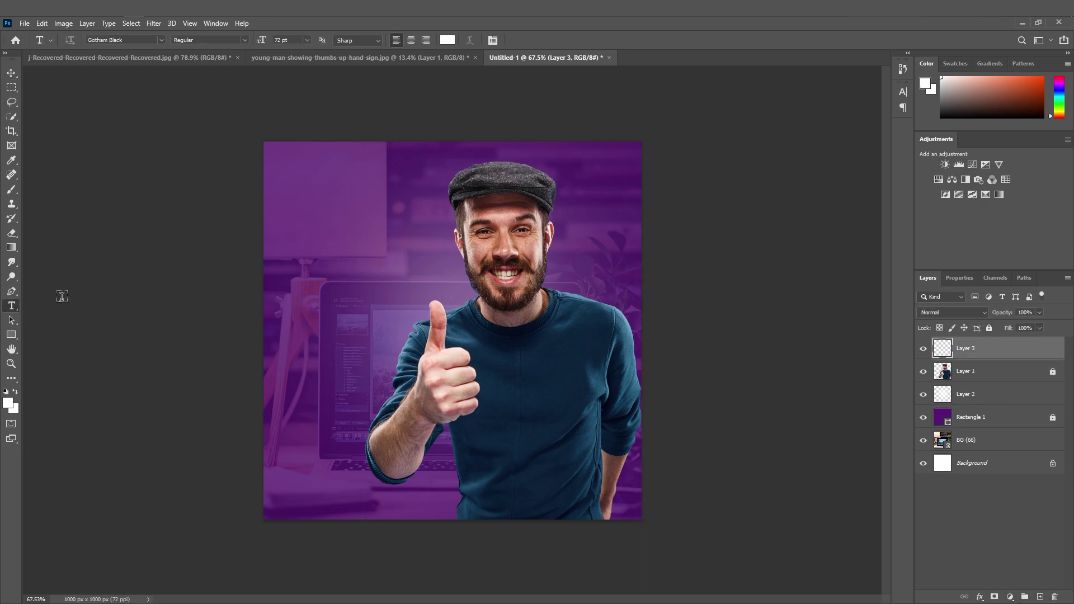
left_click(328, 268)
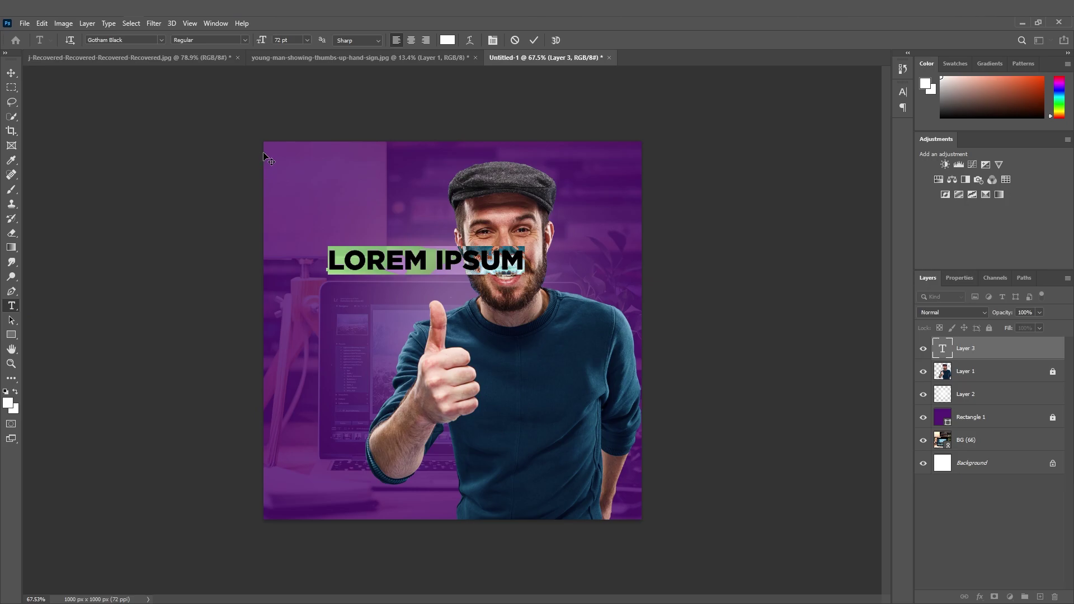
type("LEARN VIDEO EDITING")
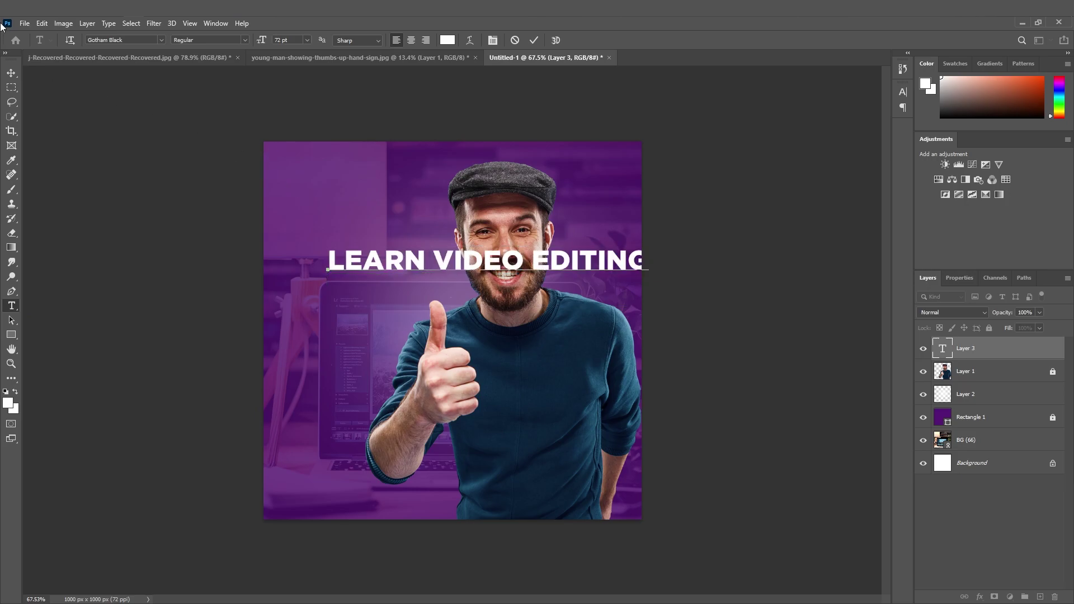
left_click(14, 75)
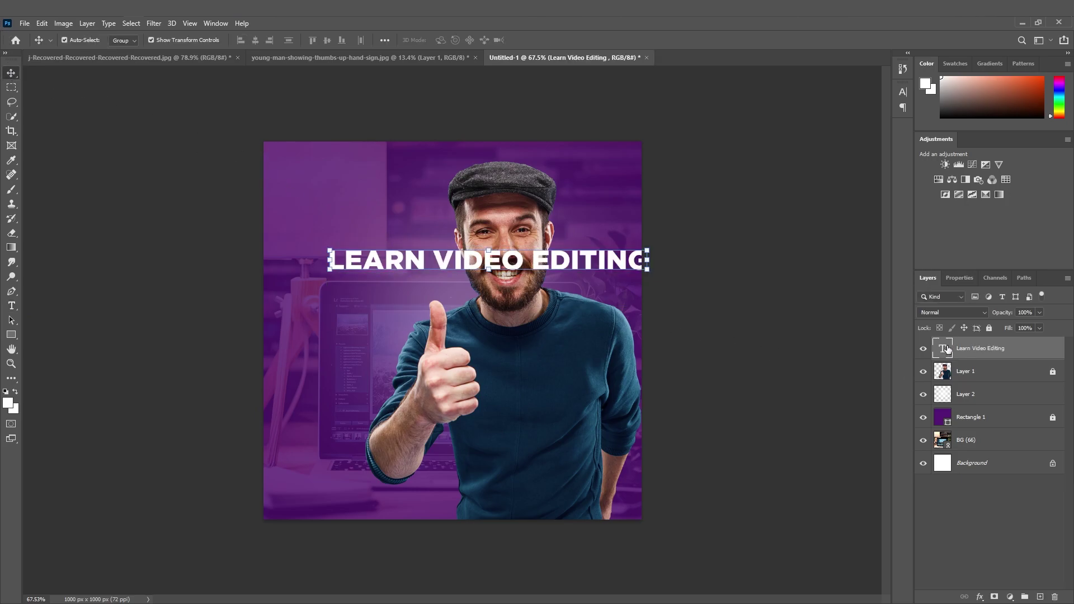
- Shorten the heading to "LEARN" and enlarge it in the space beside the man's face
double_click(486, 260)
left_click_drag(432, 262, 664, 265)
key("BackSpace")
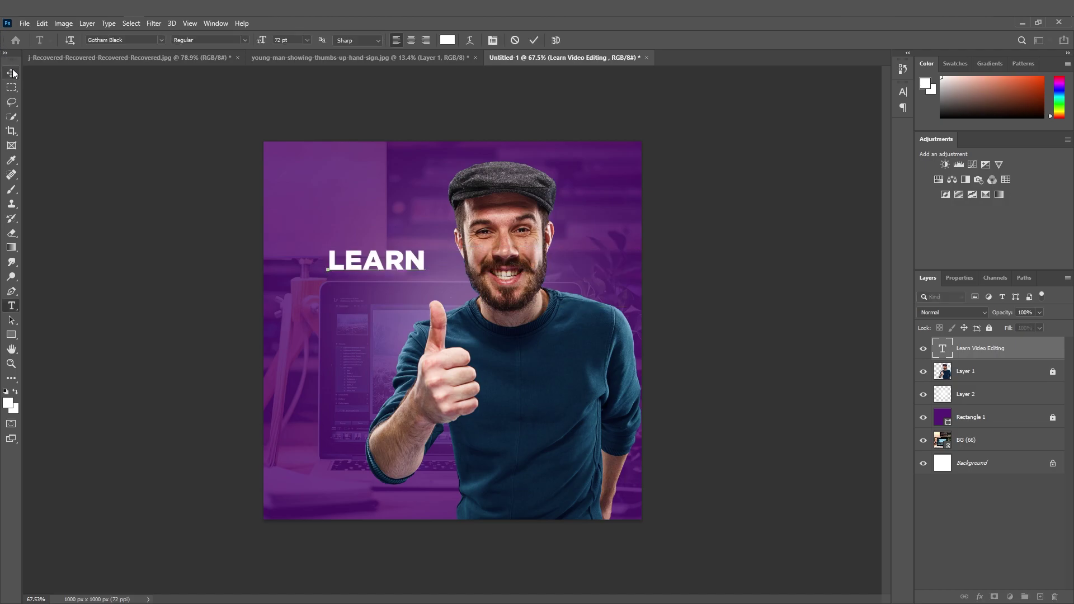
left_click(13, 74)
left_click_drag(424, 245, 459, 231)
key("Return")
- Duplicate the LEARN heading directly beneath itself and change the copy's text to "VIDEO EDITING"
left_click_drag(400, 252, 401, 284)
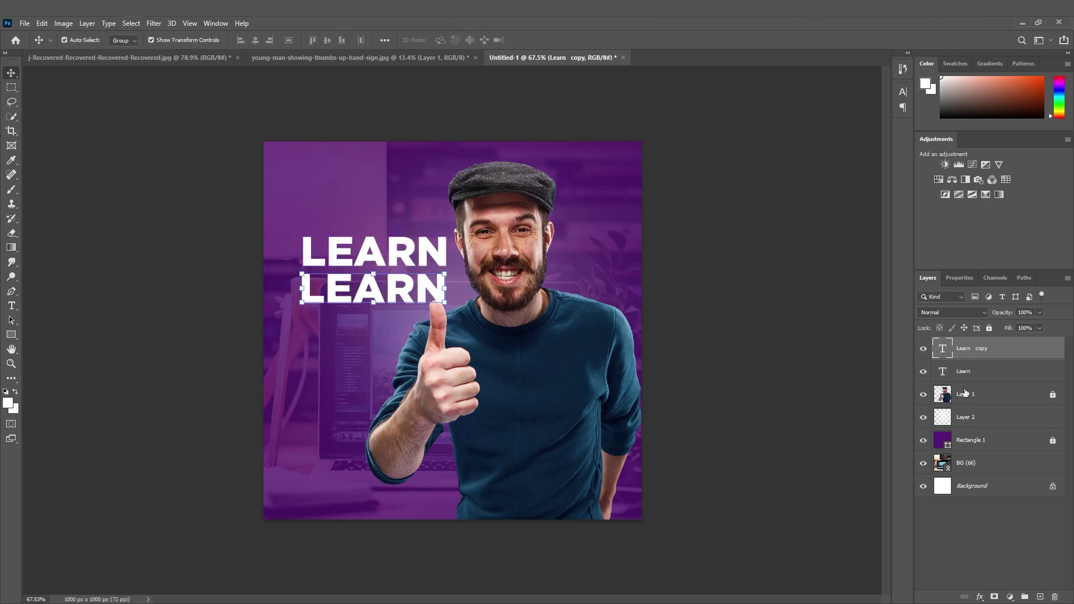
double_click(942, 348)
type("VIDEO EDITING")
key("ctrl+Return")
- Scale the VIDEO EDITING line to about 44.3% and align it just beneath LEARN at nearly the same width
key("ctrl+t")
left_click_drag(625, 273, 447, 264)
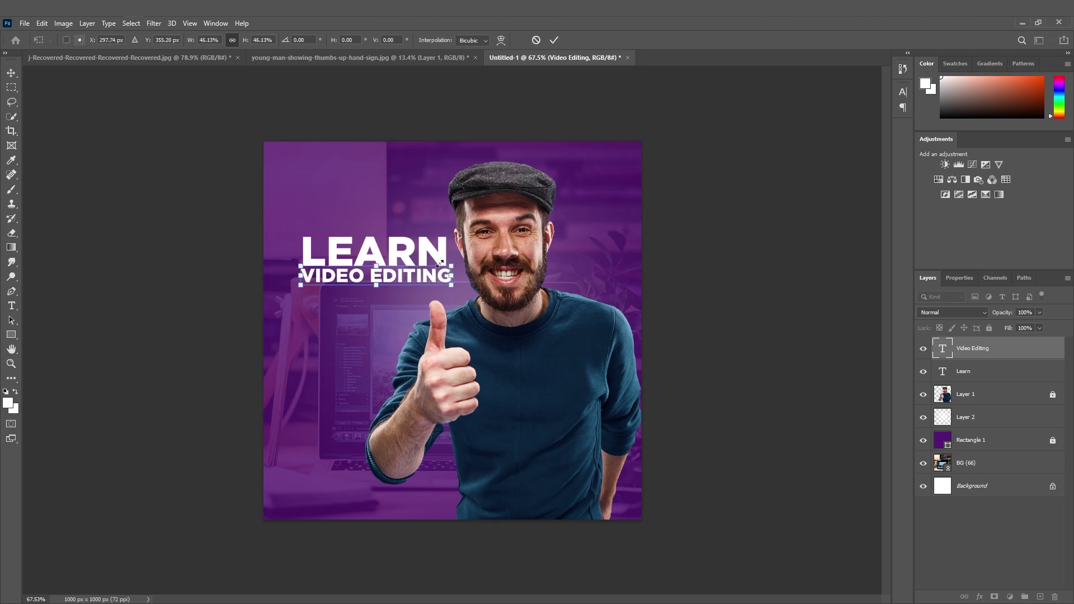
scroll(369, 233, "up", 6)
left_click_drag(576, 251, 567, 252)
left_click(11, 73)
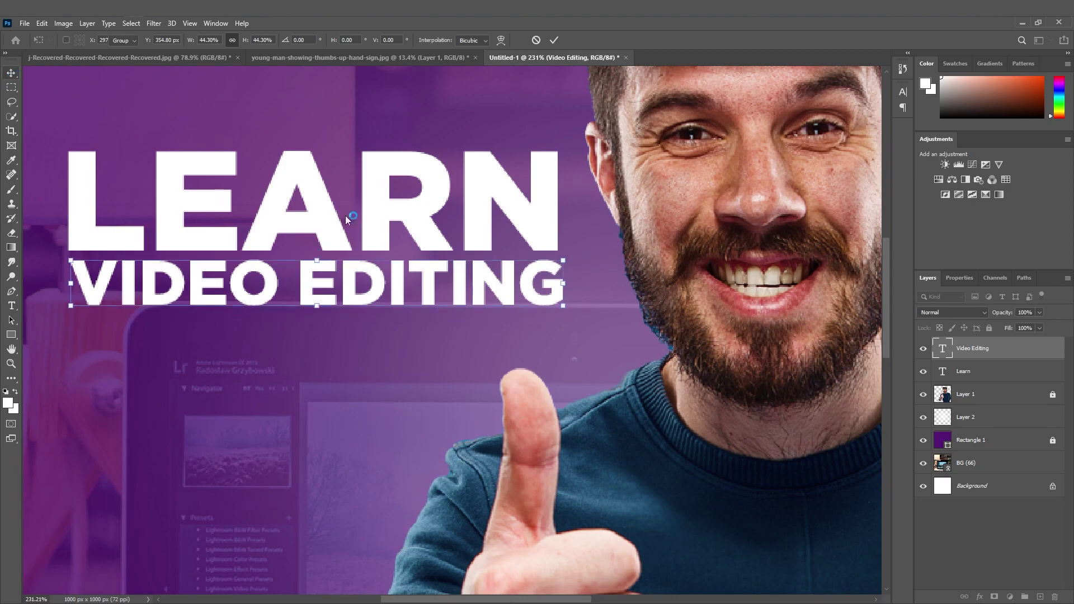
left_click_drag(468, 283, 468, 285)
- Tighten the letter tracking of the LEARN heading to -40
left_click(546, 244)
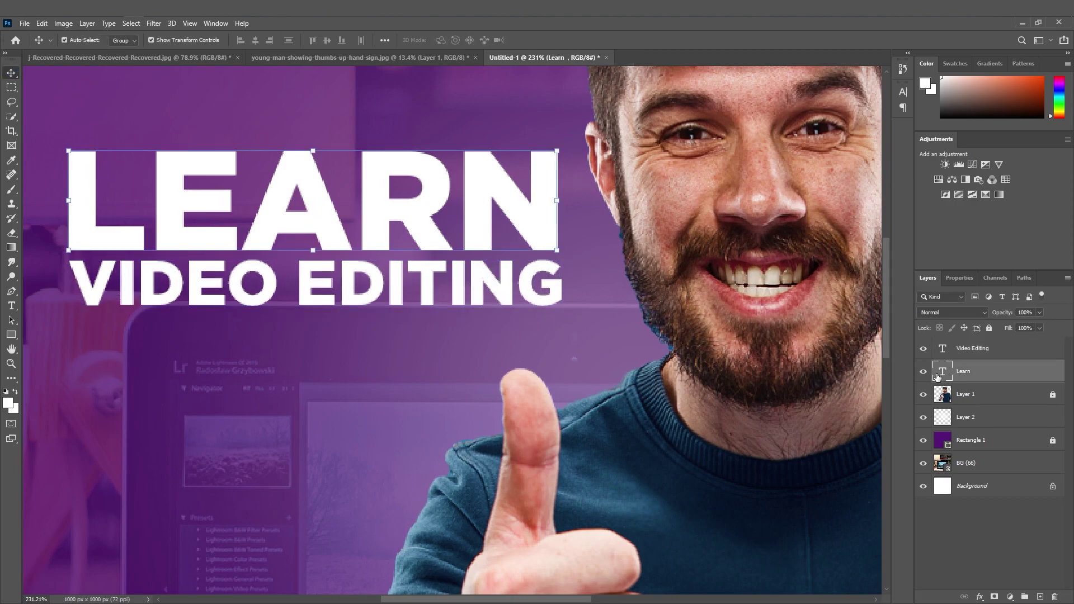
double_click(943, 372)
left_click(492, 40)
left_click_drag(847, 136, 844, 136)
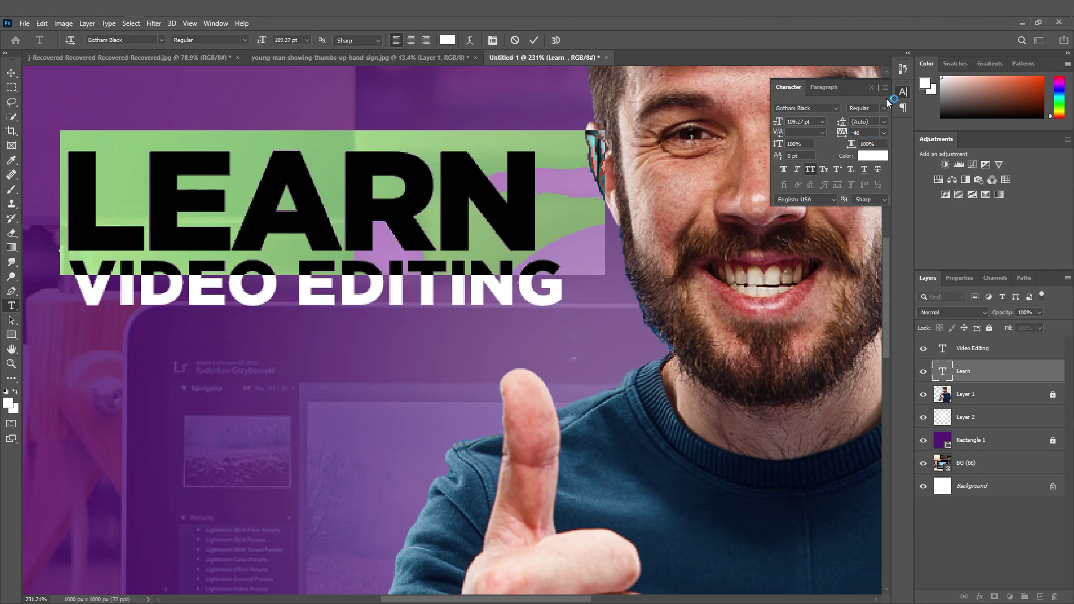
- Finish editing the LEARN text and lock Layer 2 against changes
left_click(873, 87)
left_click(15, 76)
left_click(302, 389)
scroll(492, 286, "down", 7)
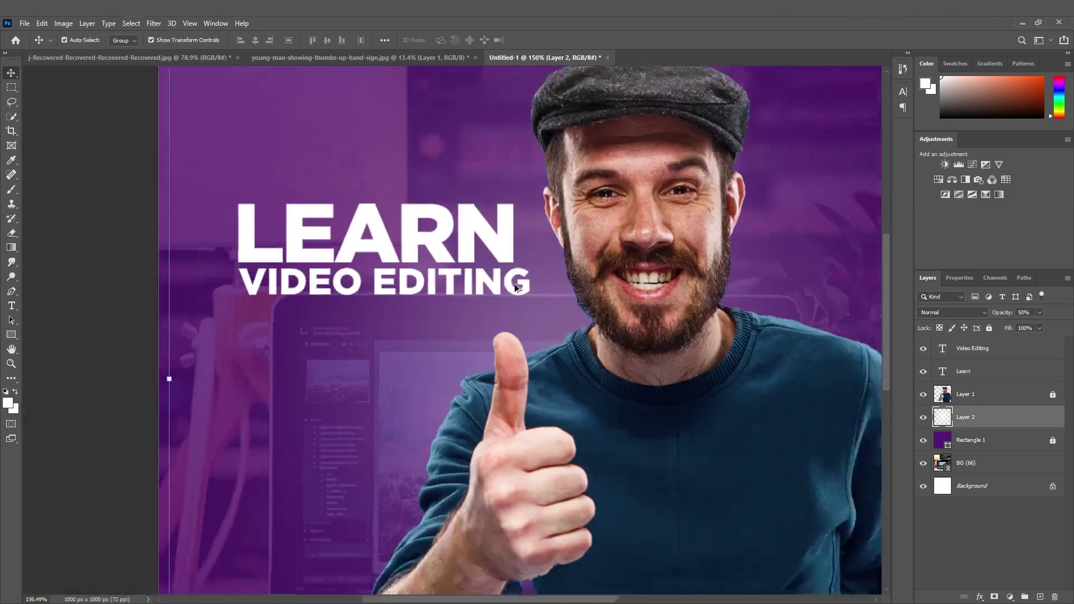
left_click(756, 315)
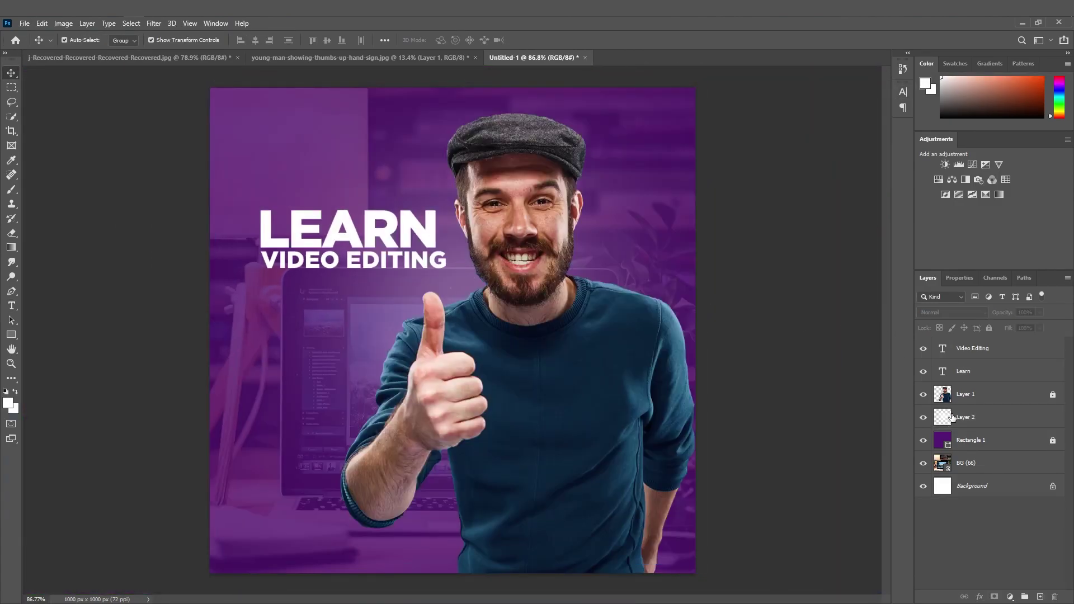
left_click(953, 417)
left_click(989, 328)
- Move the VIDEO EDITING line so it sits centred just beneath LEARN
left_click(356, 264)
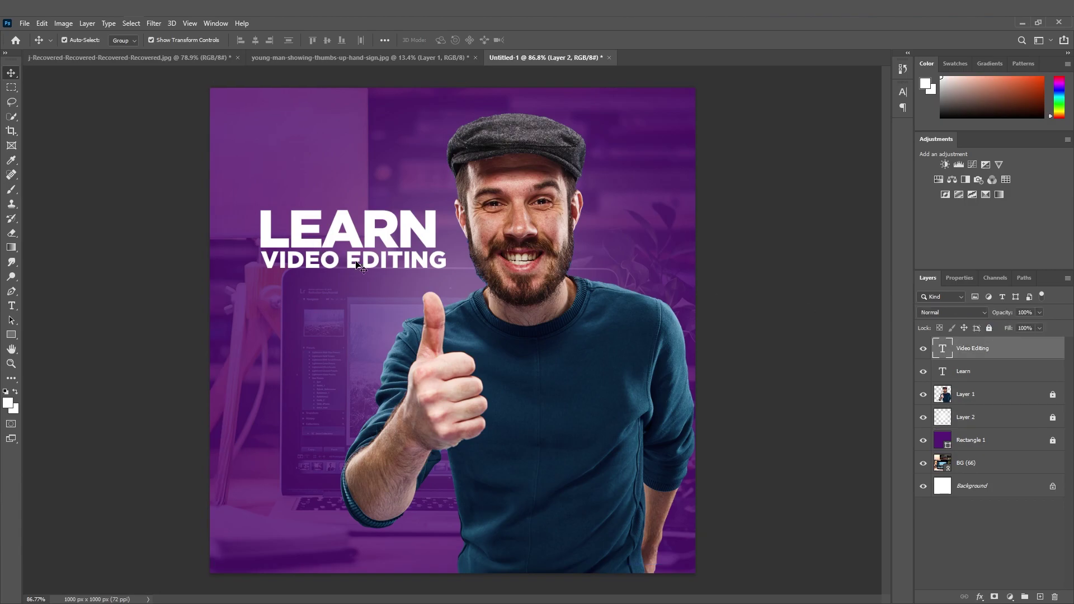
scroll(357, 264, "up", 10)
left_click_drag(357, 270, 364, 282)
scroll(484, 322, "down", 2)
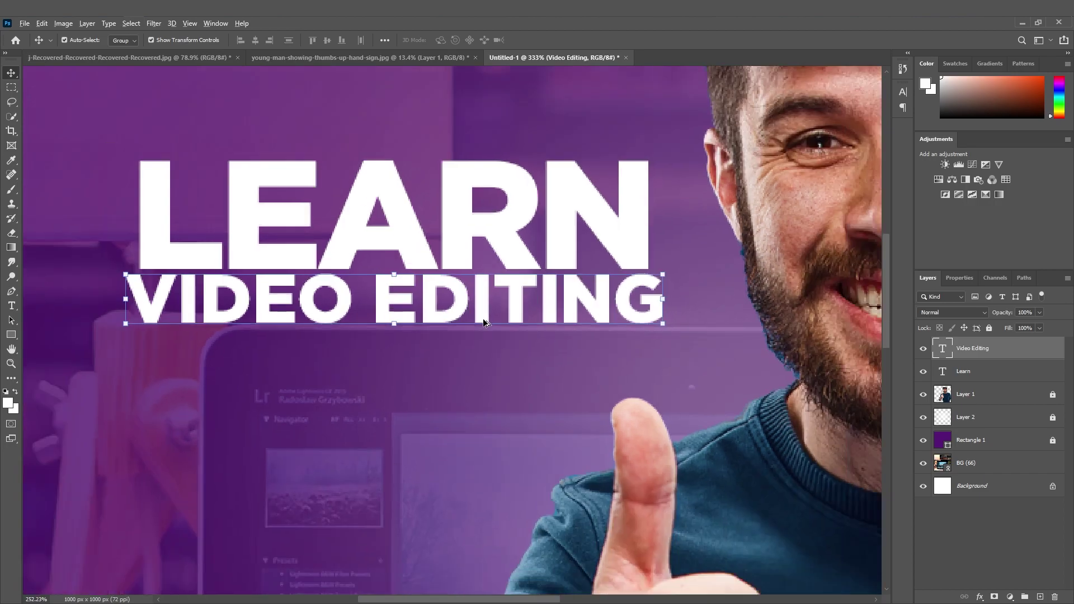
scroll(485, 323, "down", 1)
- Lock the BG (66) desk photo layer
left_click(420, 404)
scroll(420, 395, "down", 7)
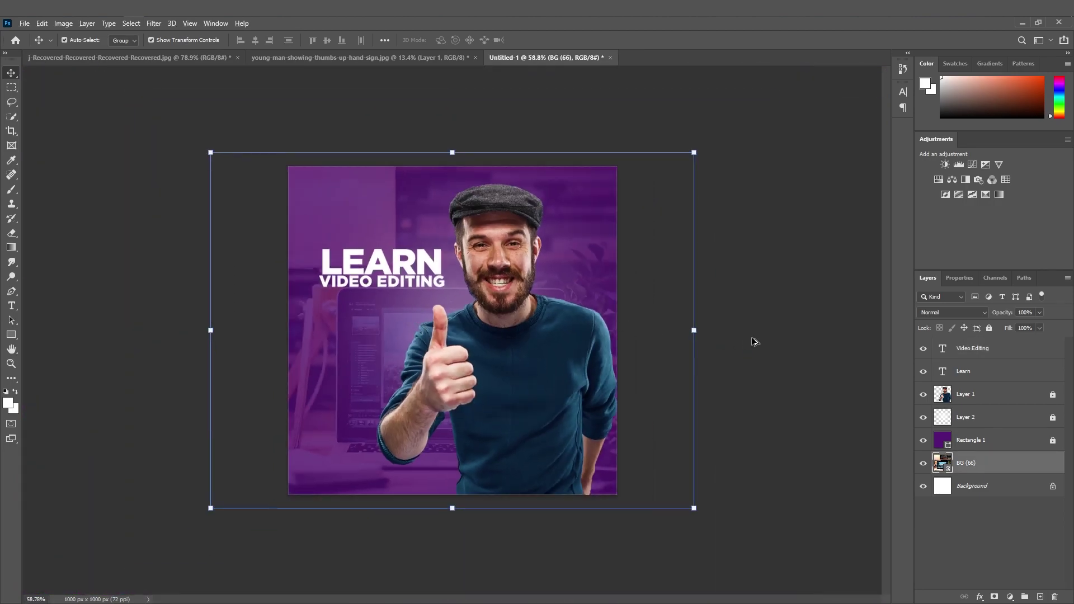
left_click(989, 328)
- Nudge the VIDEO EDITING line so its left edge nearly lines up with LEARN above it
scroll(432, 307, "up", 4)
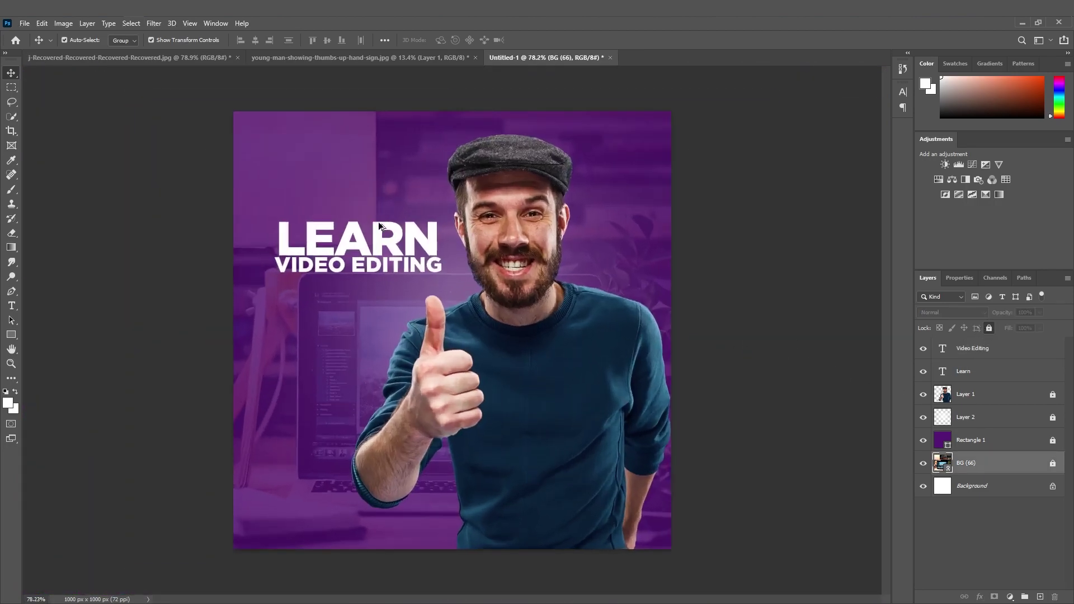
left_click(366, 264)
left_click_drag(366, 261, 366, 273)
left_click(372, 301)
left_click(381, 308)
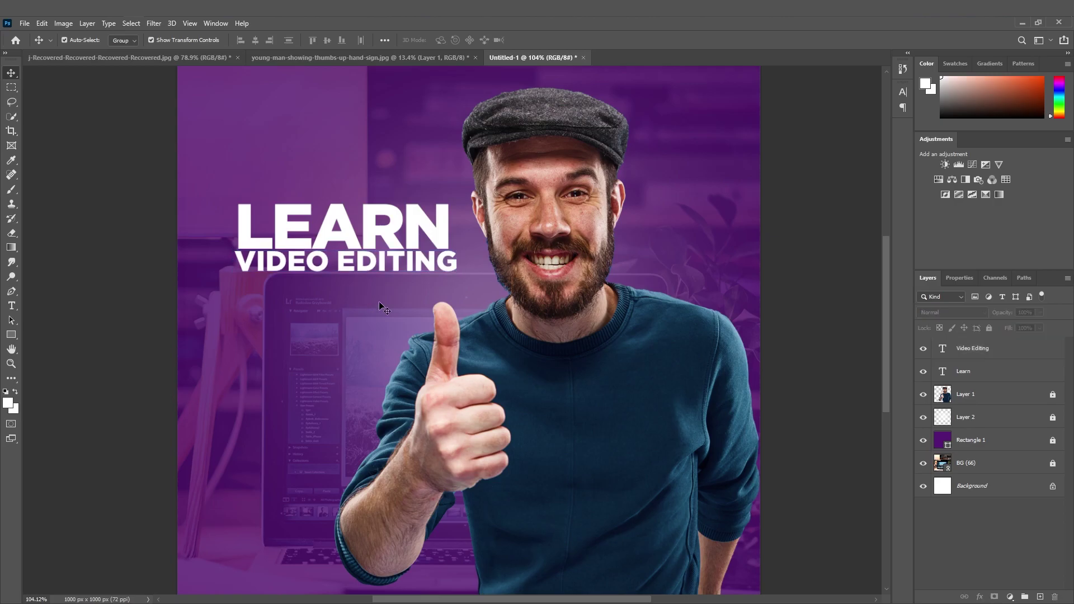
scroll(391, 310, "down", 2)
scroll(384, 277, "up", 1)
- Duplicate the VIDEO EDITING line below itself and change the copy's text to "FREE!"
left_click(385, 260)
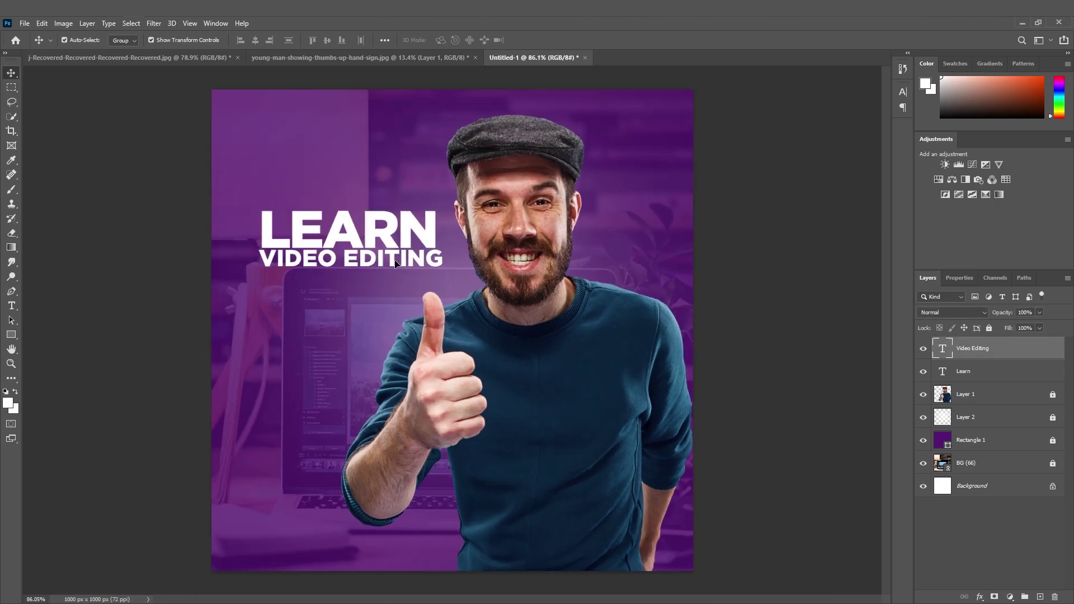
left_click_drag(385, 260, 380, 315)
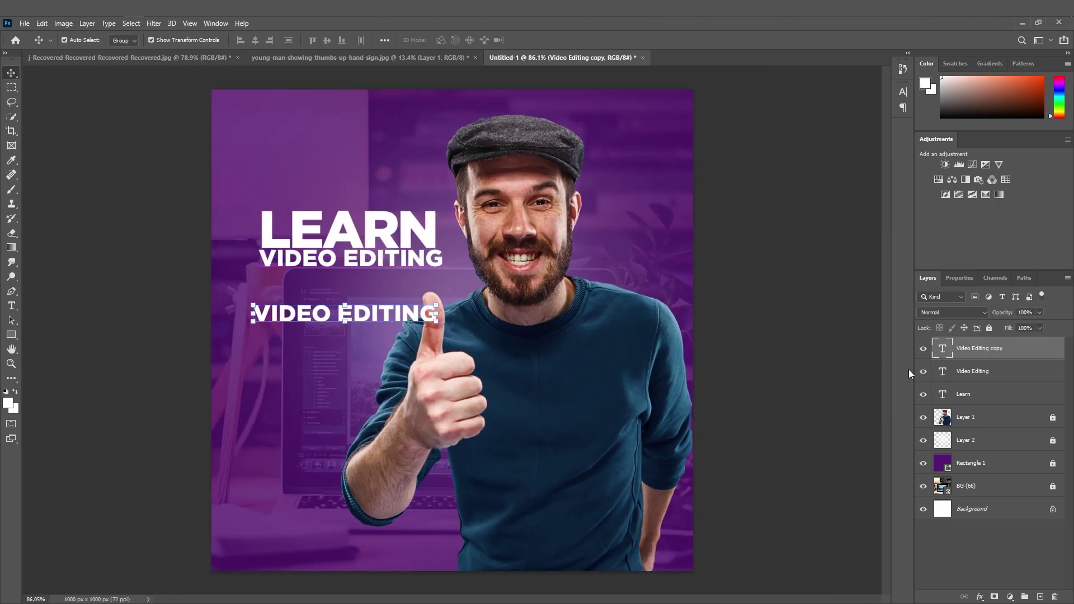
double_click(940, 349)
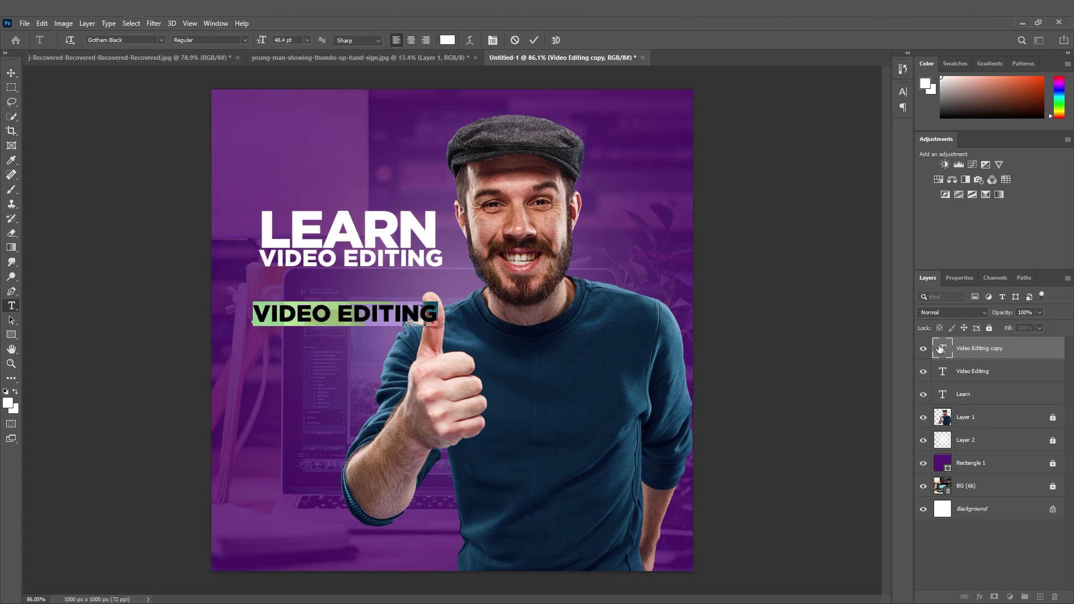
type("FREE!")
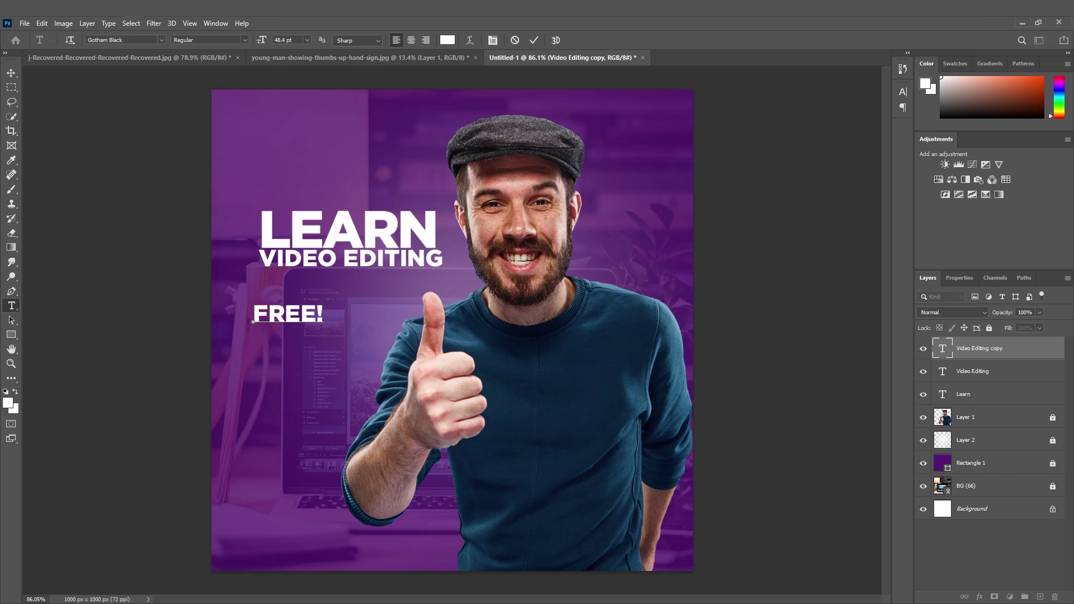
- Enlarge FREE! to about the width of LEARN and place it directly beneath VIDEO EDITING
left_click(11, 74)
key("ctrl+t")
left_click_drag(324, 302, 380, 273)
left_click_drag(310, 324, 370, 303)
key("Return")
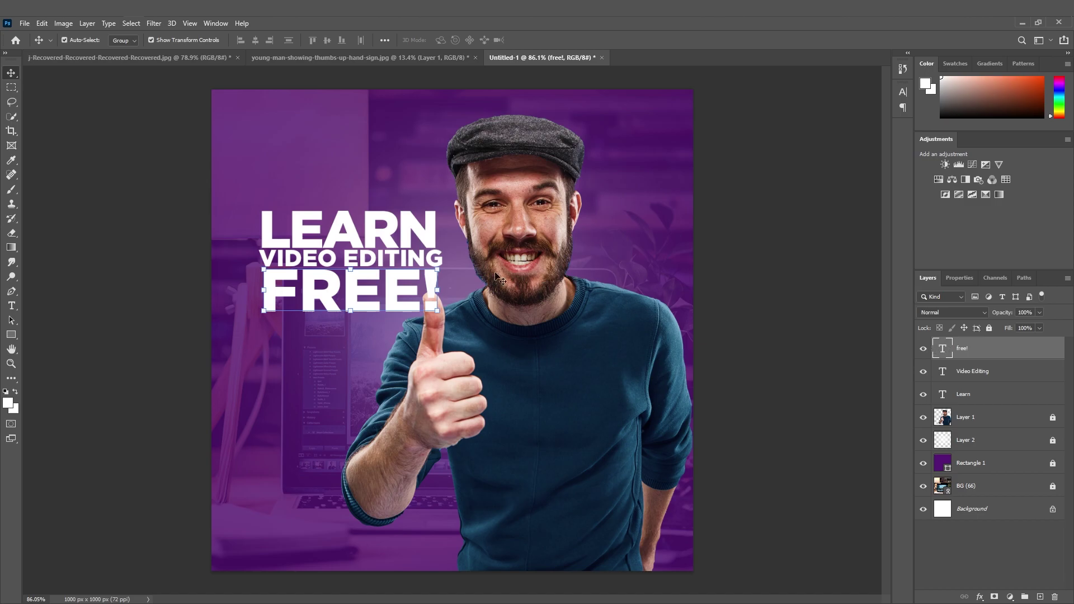
- Change the font of the VIDEO EDITING line to Gotham Light Regular
scroll(431, 247, "up", 5)
left_click(943, 379)
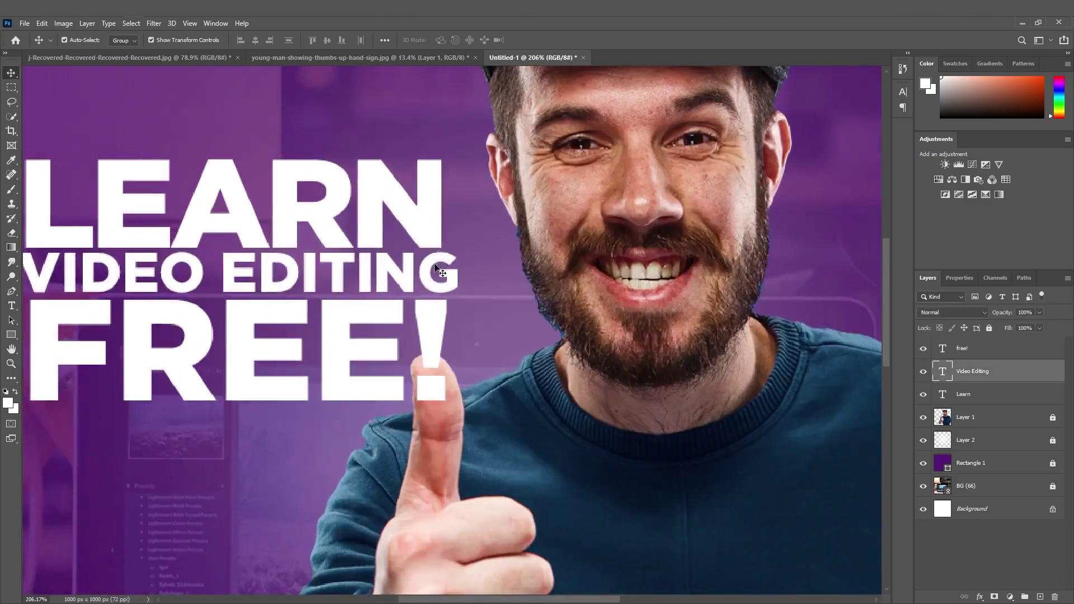
double_click(943, 371)
left_click(137, 40)
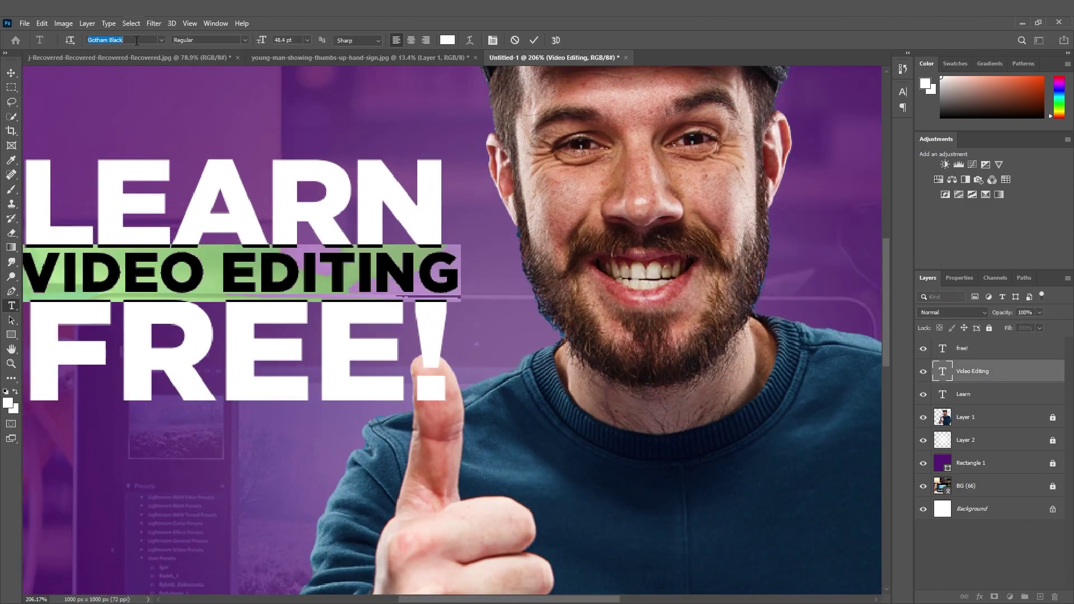
type("gotha")
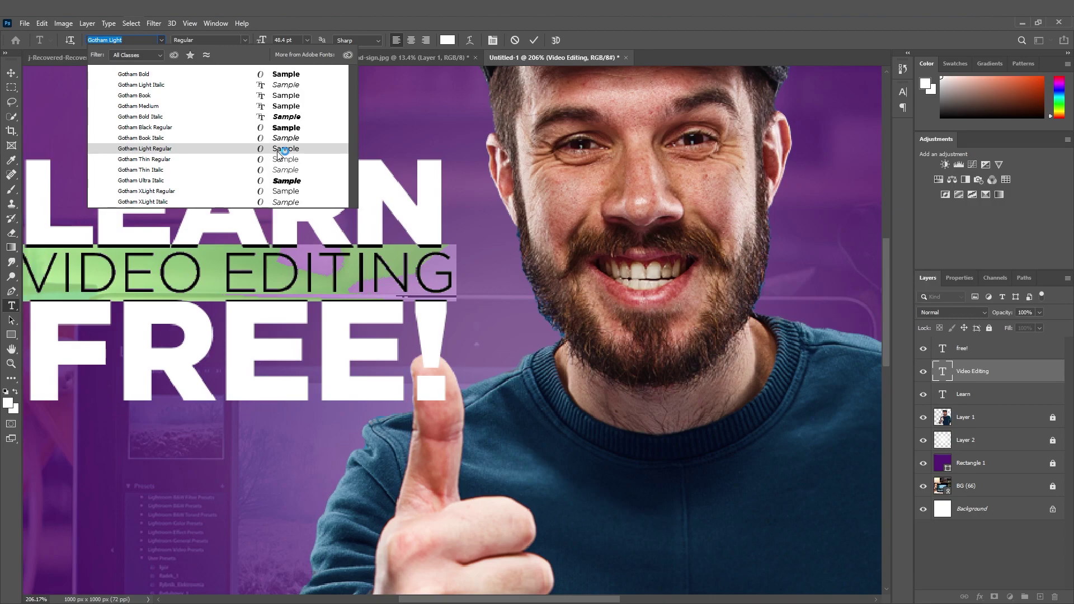
left_click(278, 153)
left_click(10, 73)
left_click(151, 135)
- Move the three heading lines up slightly together and group their layers
scroll(355, 266, "down", 6)
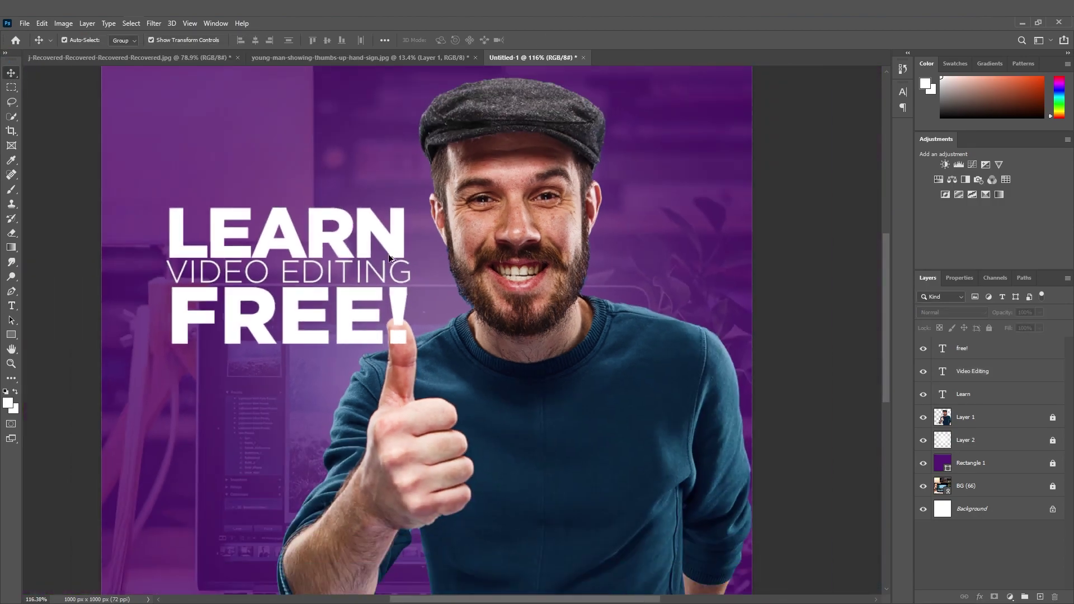
scroll(388, 253, "down", 3)
left_click_drag(370, 279, 374, 245)
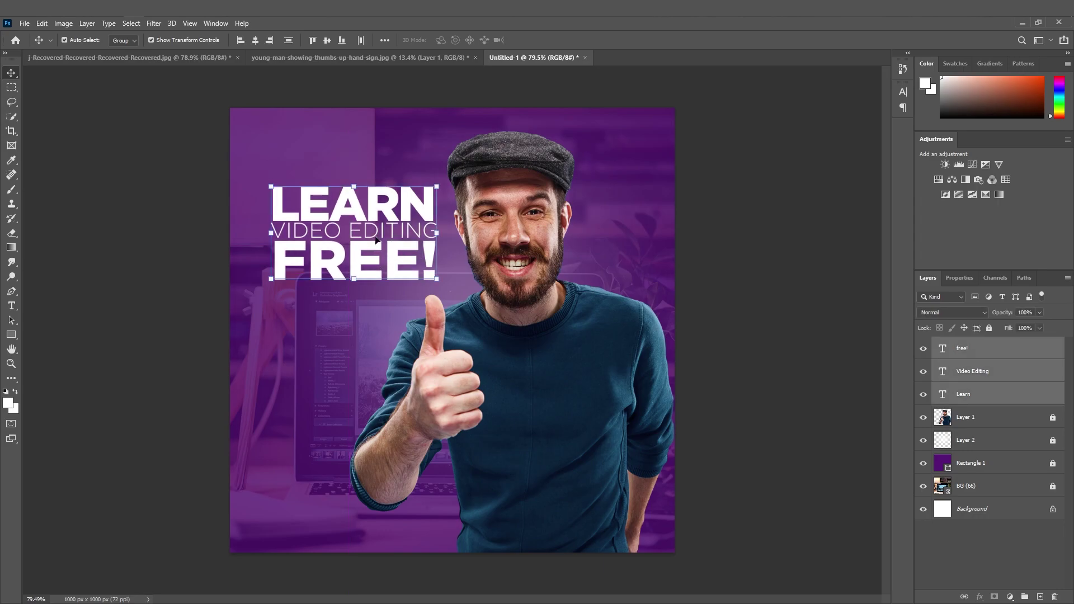
key("ctrl+g")
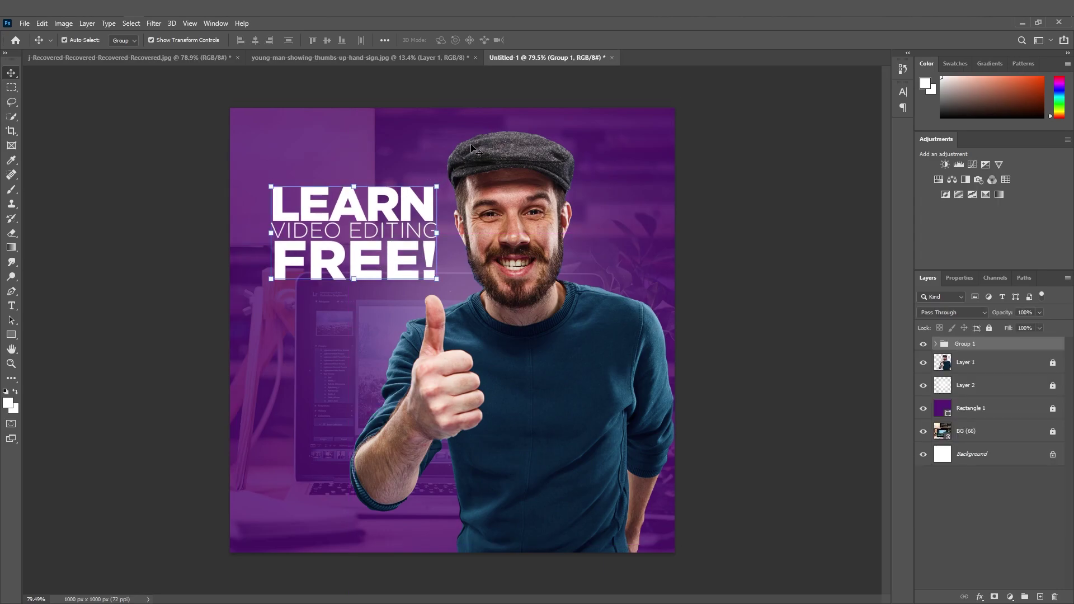
- Add a Drop Shadow to the heading group with 53% opacity, 116° angle, 6 px distance and 10 px size
left_click(471, 148)
left_click(396, 231)
left_click(980, 597)
left_click(993, 592)
left_click_drag(324, 231, 338, 232)
left_click_drag(845, 432, 824, 435)
left_click_drag(287, 245, 288, 243)
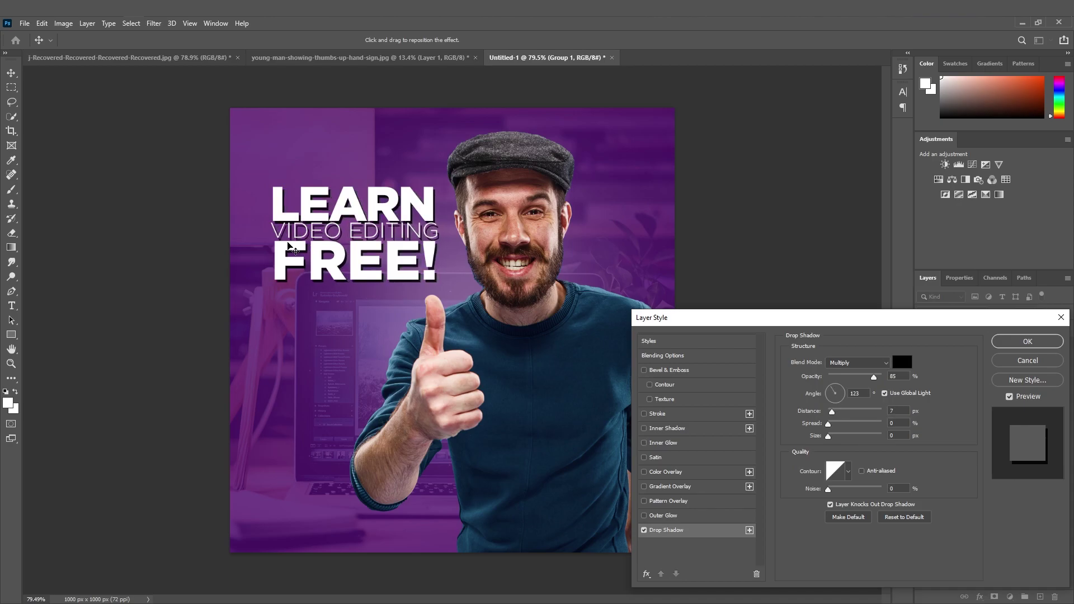
left_click(837, 378)
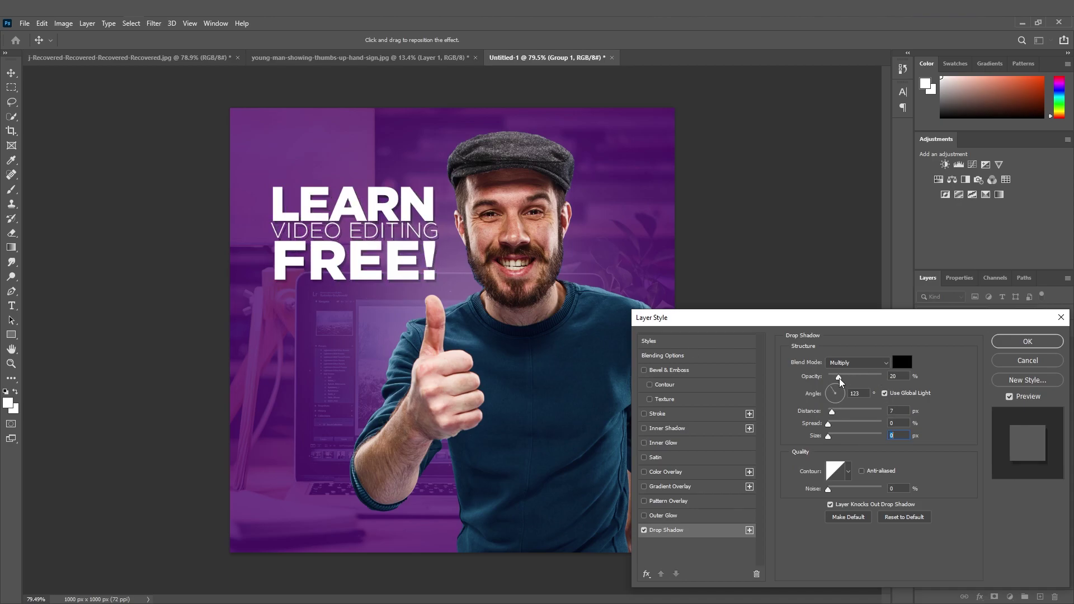
left_click_drag(430, 260, 418, 256)
left_click_drag(848, 375, 858, 378)
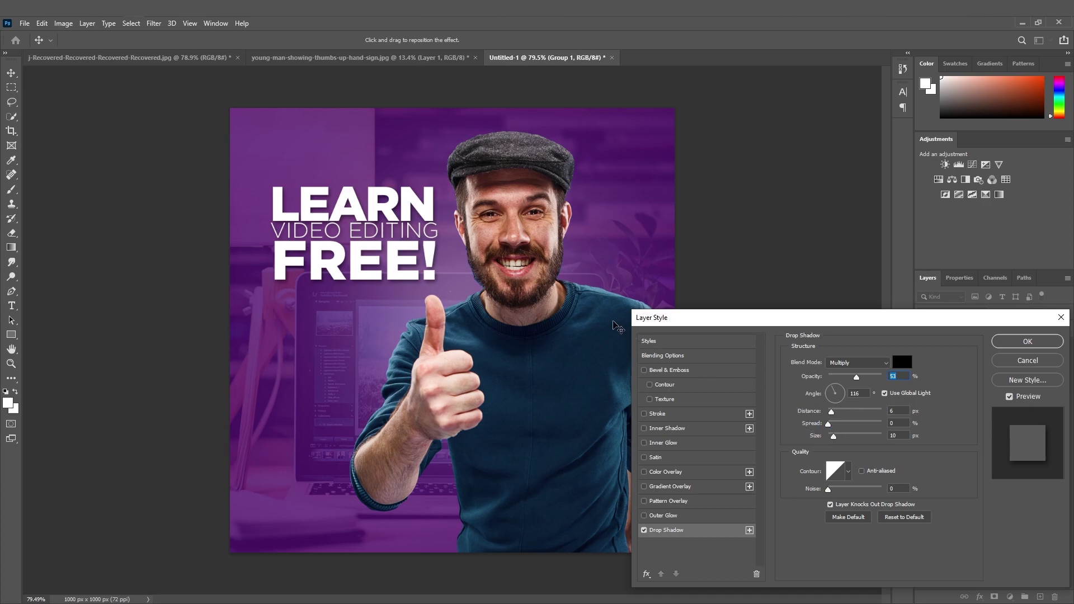
key("Return")
- Enlarge the heading group and position it close beside the man's face, above his thumb
left_click(358, 240)
left_click_drag(343, 383, 356, 246)
left_click_drag(435, 296, 460, 311)
mouse_move(389, 258)
left_mouse_down()
mouse_move(397, 248)
mouse_move(394, 411)
mouse_move(388, 245)
left_mouse_up()
key("Return")
- Move the heading group beneath Layer 1 in the layer order so it sits behind the man
key("ctrl+minus")
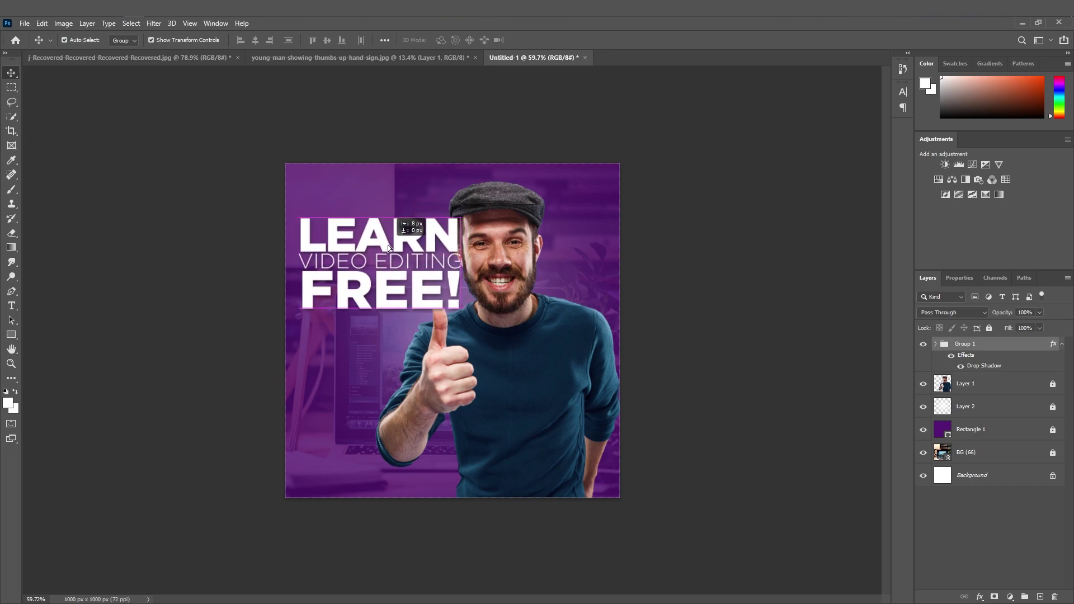
left_click_drag(991, 351, 993, 395)
left_click(738, 338)
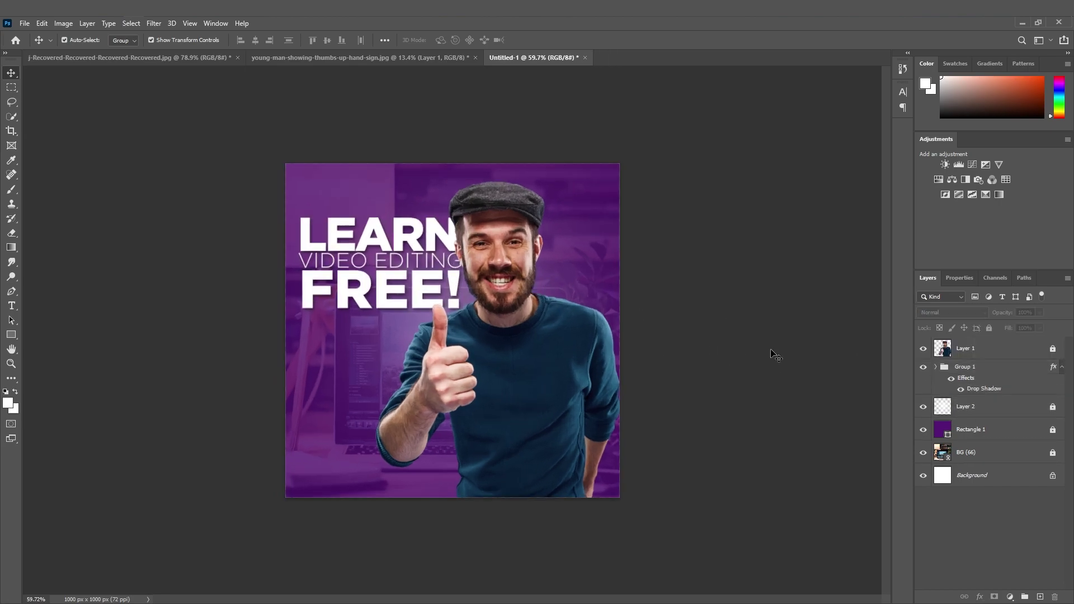
- Shift the man slightly right to clear the heading and lock his layer
left_click_drag(500, 265, 511, 266)
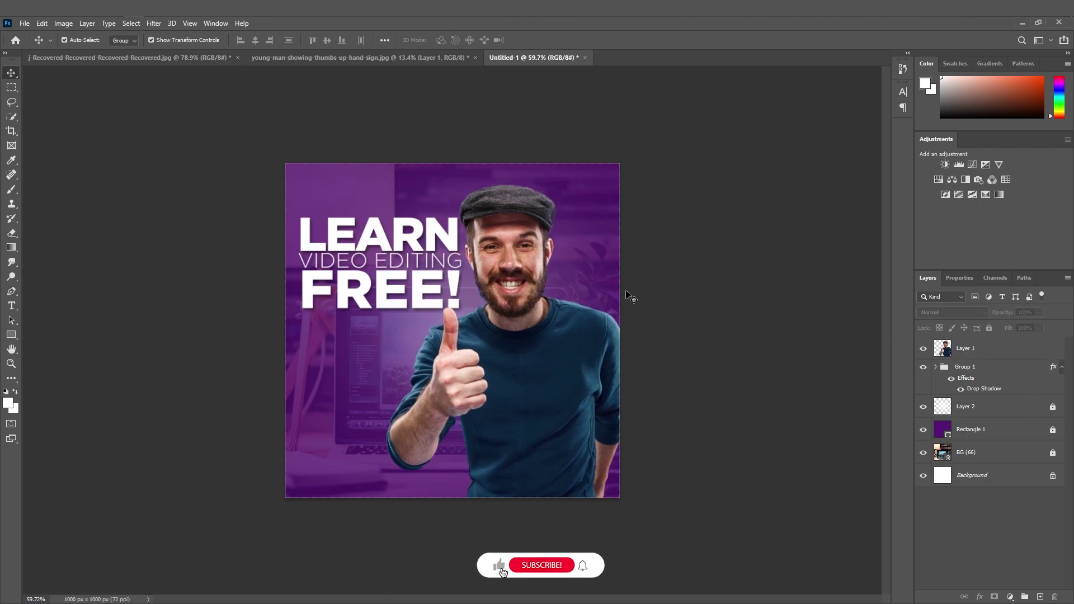
left_click(990, 329)
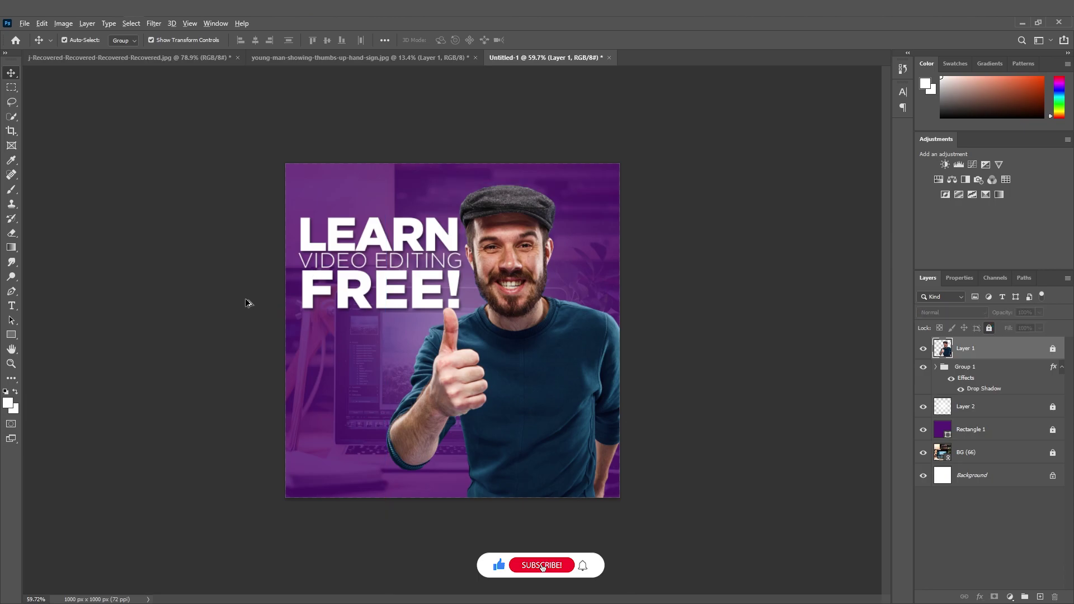
scroll(247, 302, "up", 4)
left_click(11, 305)
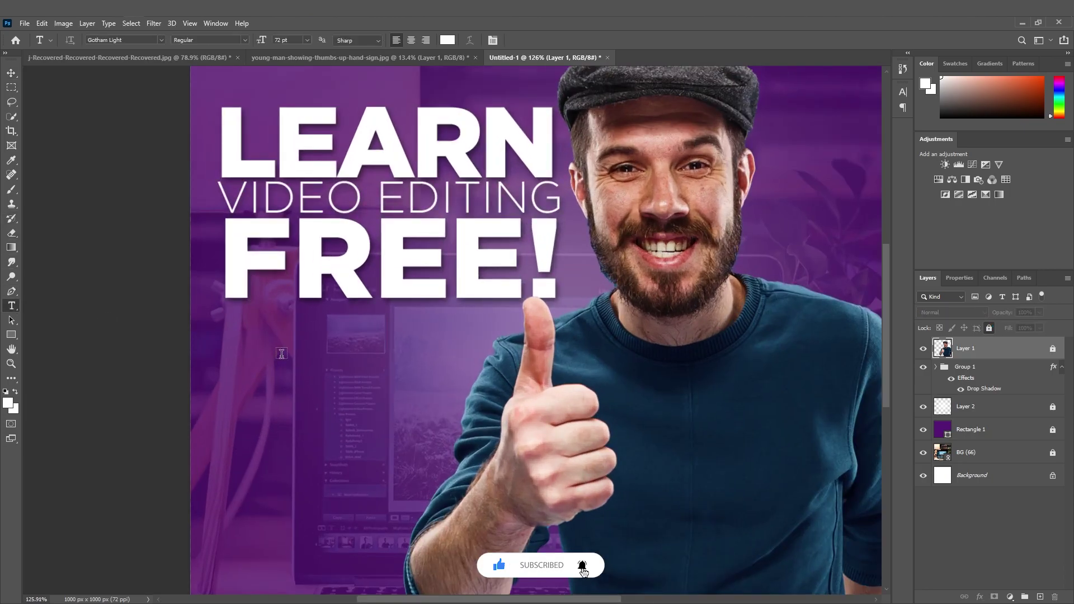
left_click(282, 354)
type("WWW.E")
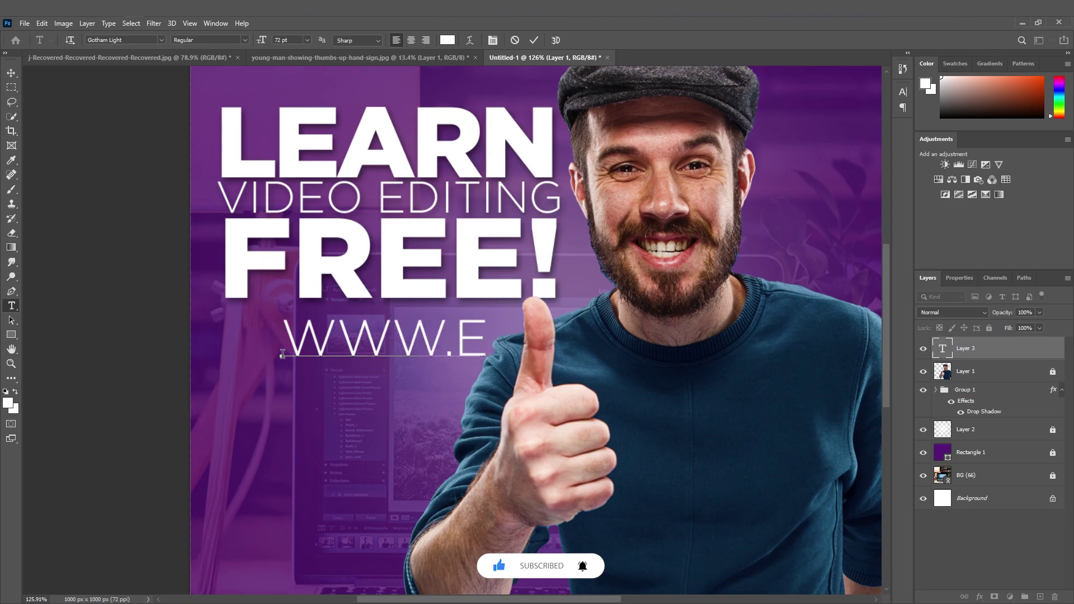
type("XAM")
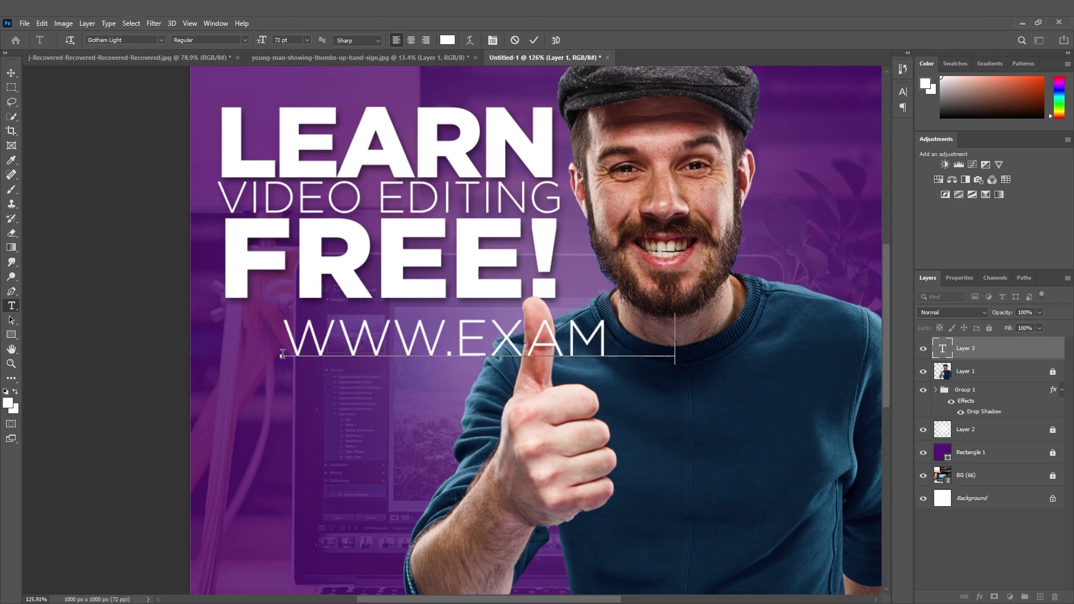
type("PLE.")
- Scale the web address down to about 28.69 pt and move it above the man's hat
left_click(11, 73)
left_click_drag(835, 340, 465, 323)
left_click(10, 76)
left_click(145, 263)
scroll(367, 336, "down", 4)
scroll(374, 315, "up", 1)
left_click_drag(374, 313, 497, 131)
- Set the letter tracking of the web address to 1700
double_click(943, 348)
left_click(493, 40)
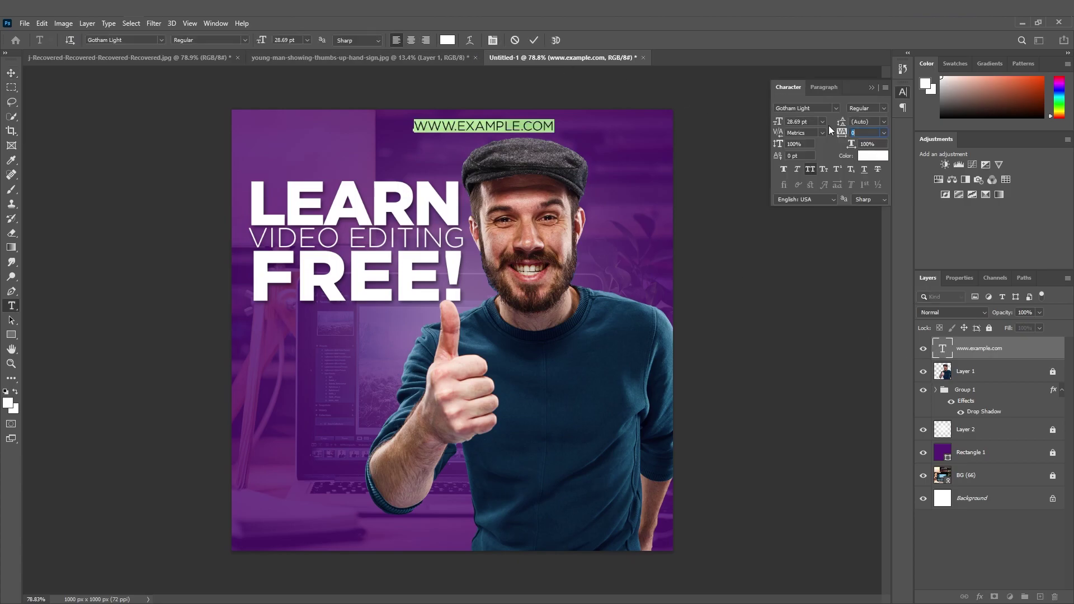
type("1700")
key("Return")
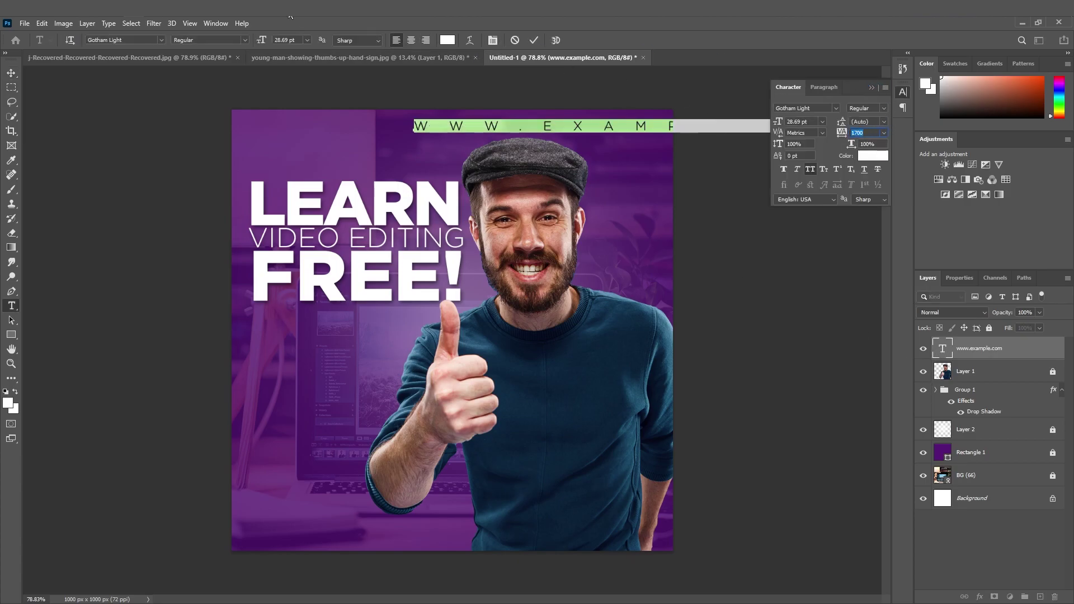
left_click(872, 88)
left_click(10, 75)
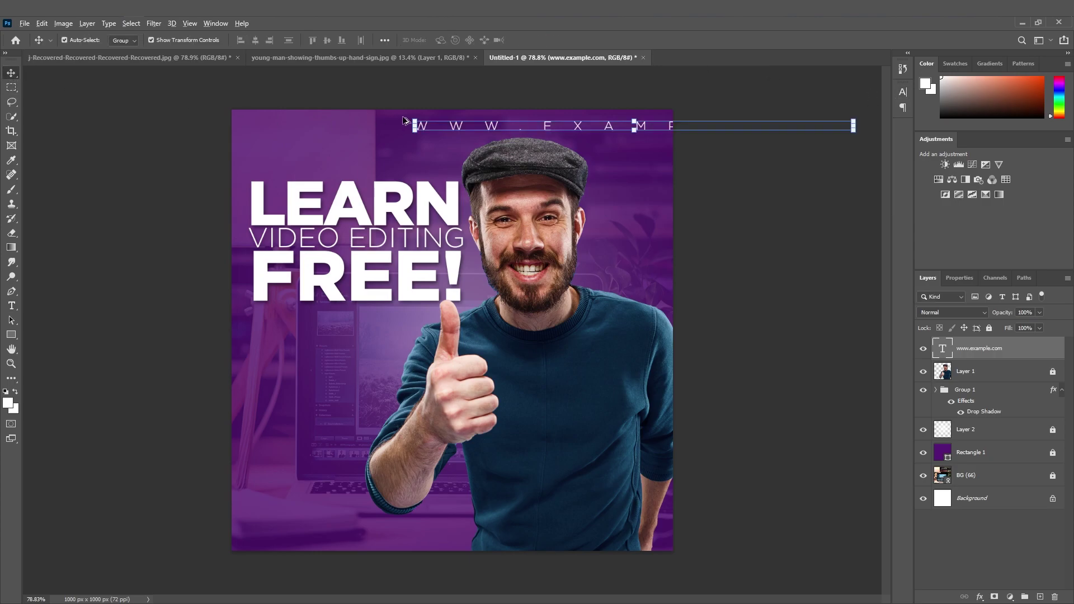
- Scale down the widely spaced web address and place it centred near the bottom edge of the post
left_click_drag(416, 119, 361, 126)
left_click(11, 73)
left_click(39, 142)
scroll(485, 170, "down", 1)
left_click_drag(497, 161, 498, 495)
left_click(683, 404)
left_click_drag(381, 230, 491, 371)
key("ctrl+z")
- Add a new layer above the web address and ready the Brush with a dark purple based on the sampled background
left_click(1058, 588)
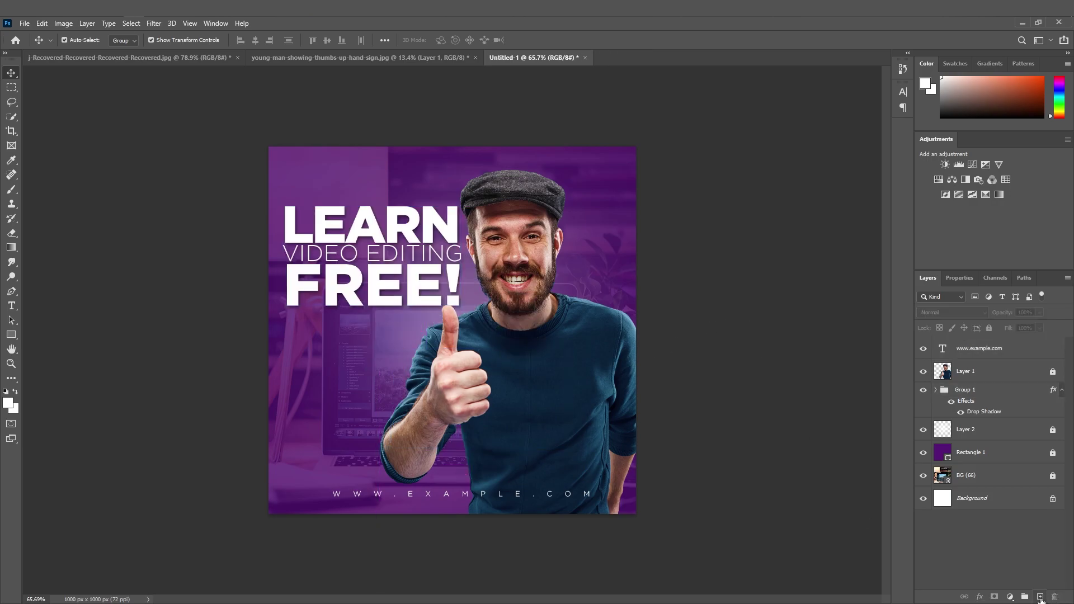
left_click(1040, 597)
key("i")
left_click_drag(261, 393, 274, 398)
left_click(8, 403)
left_click(678, 413)
key("Return")
key("b")
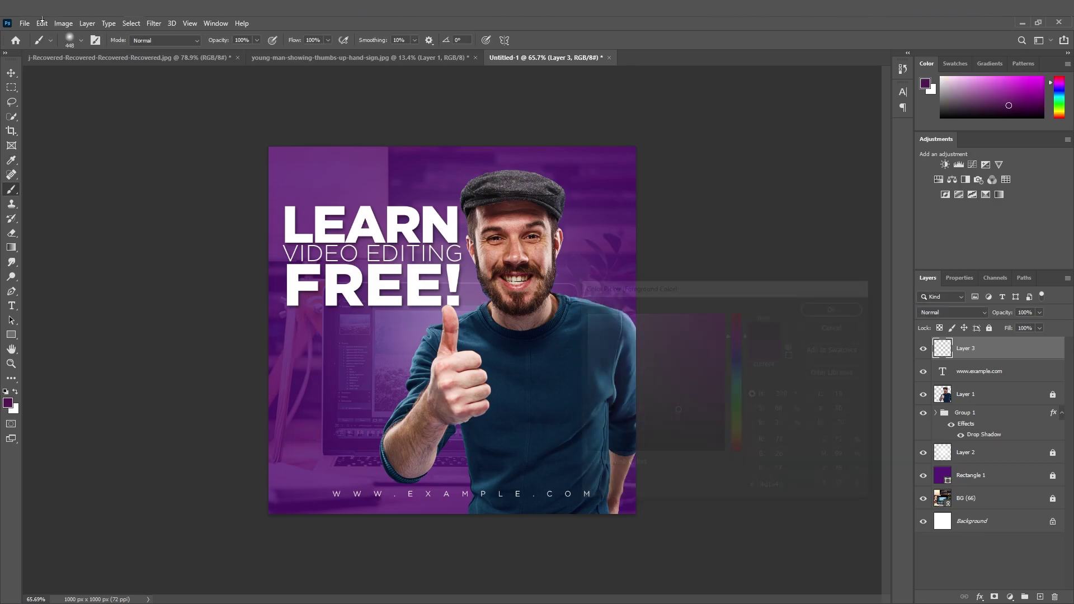
- Brush dark purple across the lower part of the post, using an even darker shade along the bottom edge
mouse_move(216, 484)
left_mouse_down()
mouse_move(671, 498)
mouse_move(156, 469)
mouse_move(717, 449)
left_mouse_up()
left_click(7, 403)
left_click(678, 422)
key("Return")
mouse_move(281, 491)
left_mouse_down()
mouse_move(715, 531)
mouse_move(847, 528)
left_mouse_up()
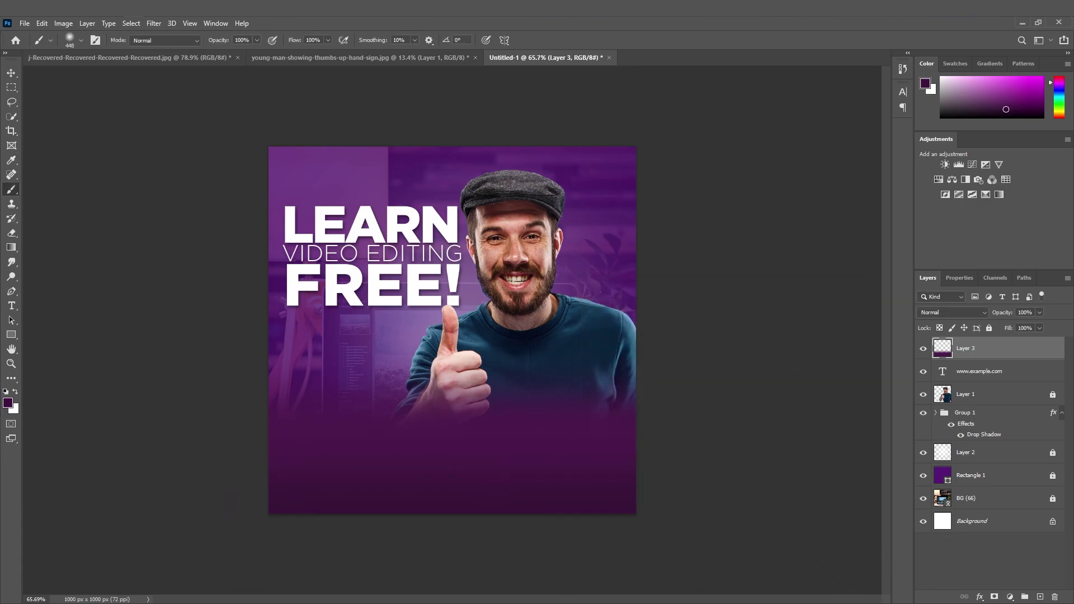
- Soften the brushed dark purple layer with a Gaussian Blur and stretch it to about 143% height, shifted down over the post's lower part
left_click(154, 23)
mouse_move(189, 164)
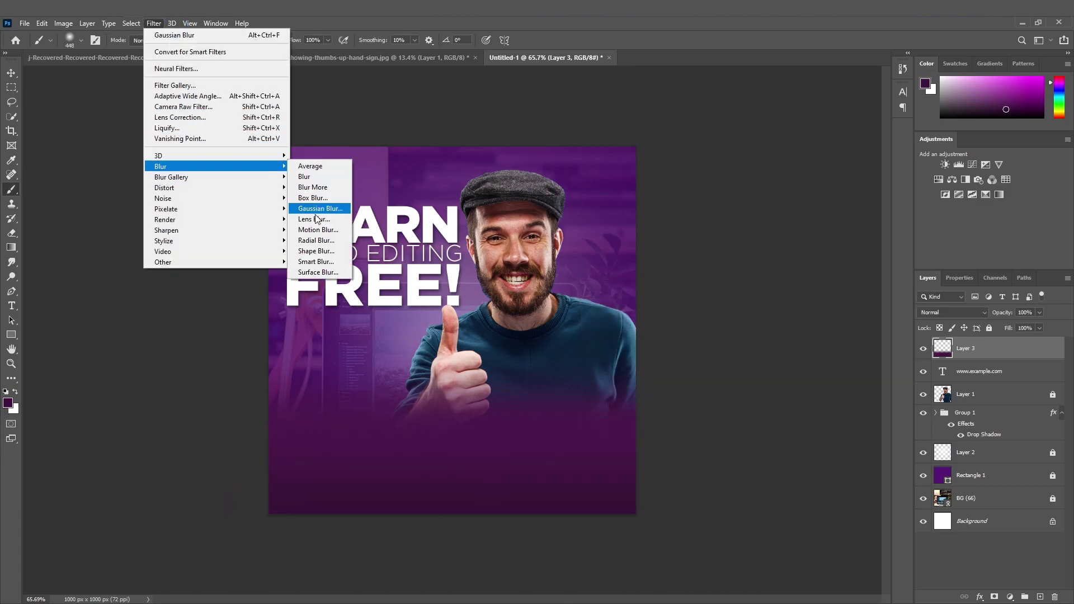
left_click(303, 210)
key("Return")
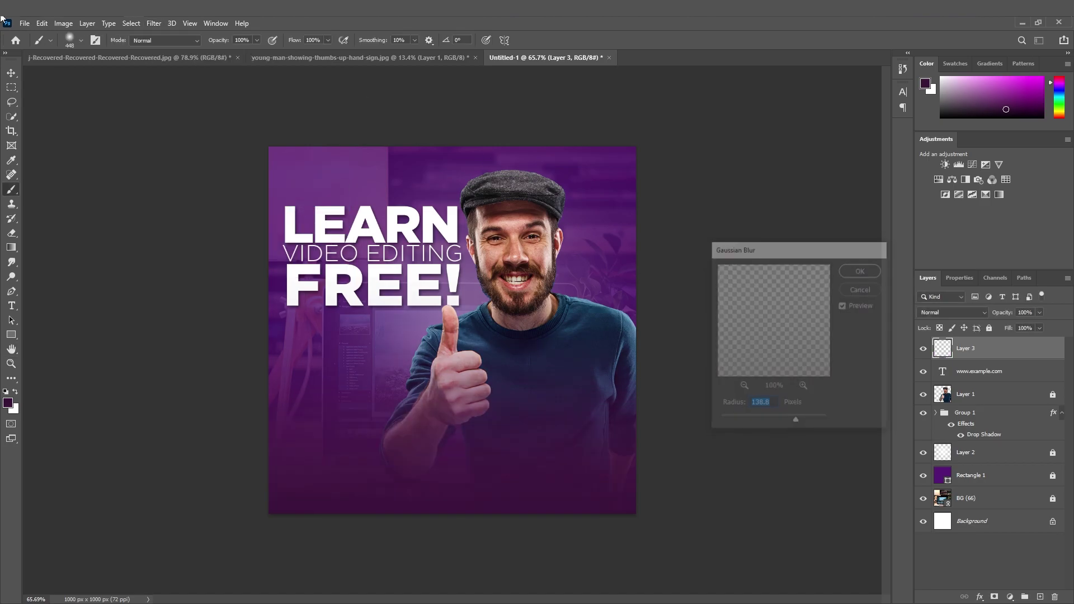
left_click_drag(453, 246, 450, 331)
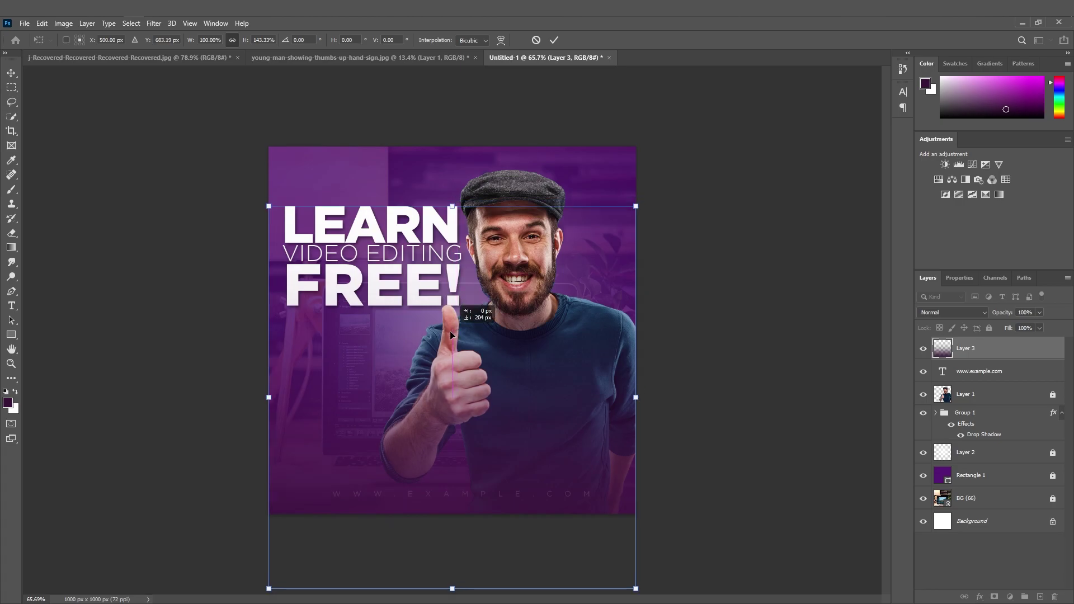
key("Return")
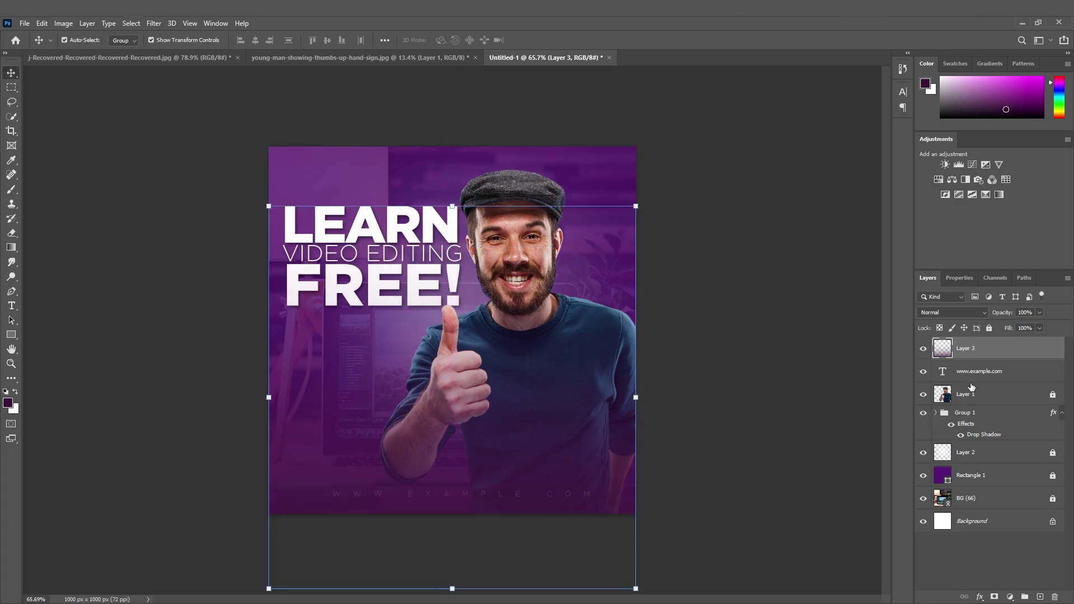
- Reorder the layers so the dark gradient lies above the man but below the heading group and web address
left_click_drag(968, 364, 969, 462)
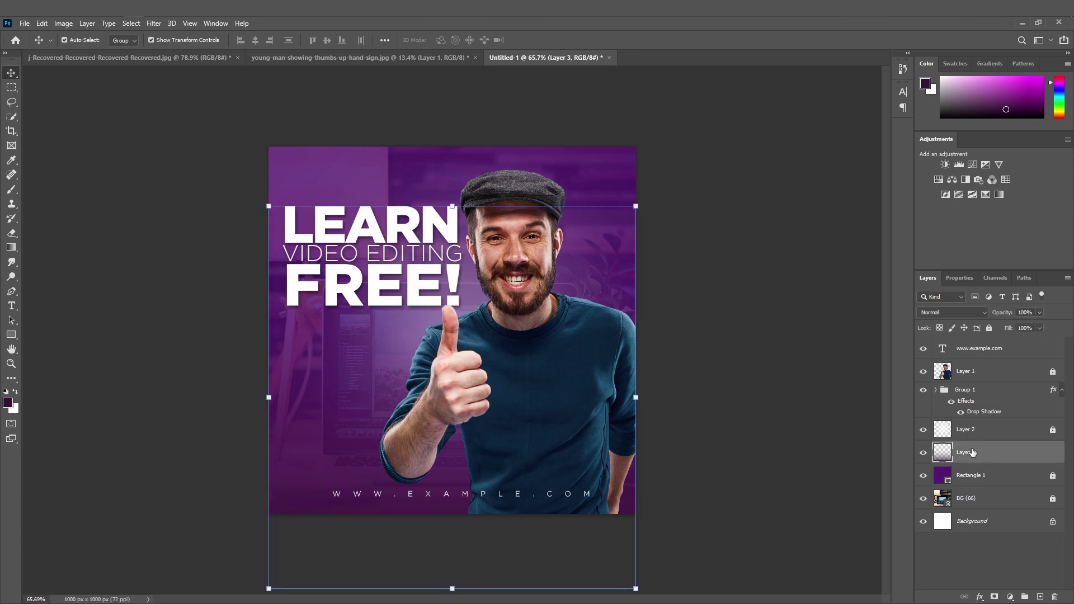
left_click_drag(961, 383, 984, 464)
mouse_move(967, 405)
left_mouse_down()
mouse_move(1007, 474)
mouse_move(950, 454)
left_mouse_up()
- Move the heading group to the lower left of the post and align the web address directly beneath it
left_click_drag(380, 289, 379, 455)
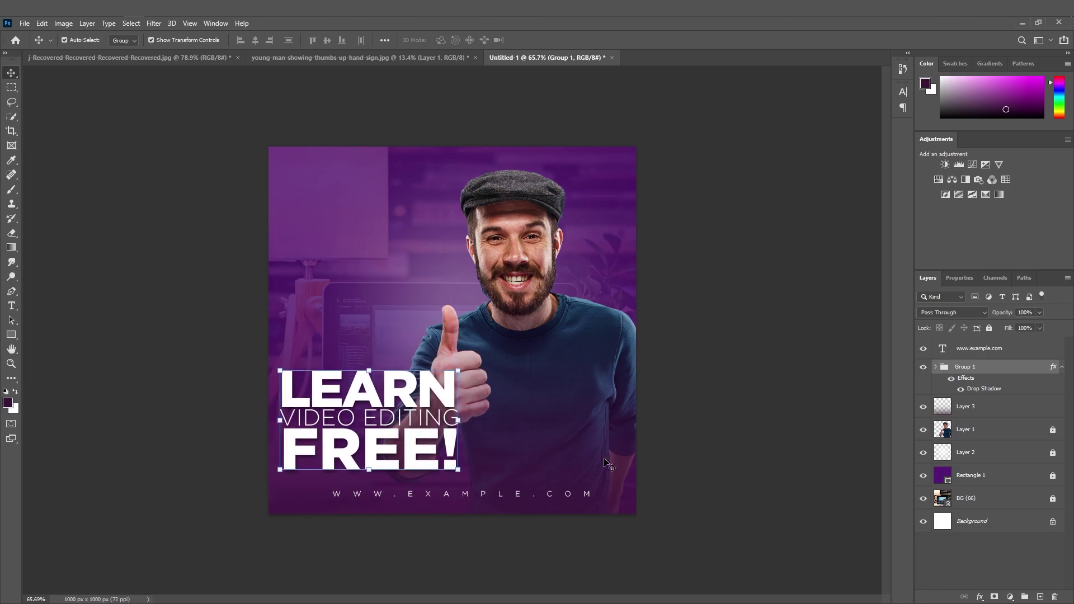
left_click(592, 467)
mouse_move(450, 495)
left_mouse_down()
mouse_move(398, 496)
mouse_move(447, 493)
left_mouse_up()
left_click(701, 464)
left_click(469, 446)
left_click_drag(408, 446, 408, 456)
left_click(678, 368)
left_click(373, 446)
key("Down")
key("Down")
key("Down")
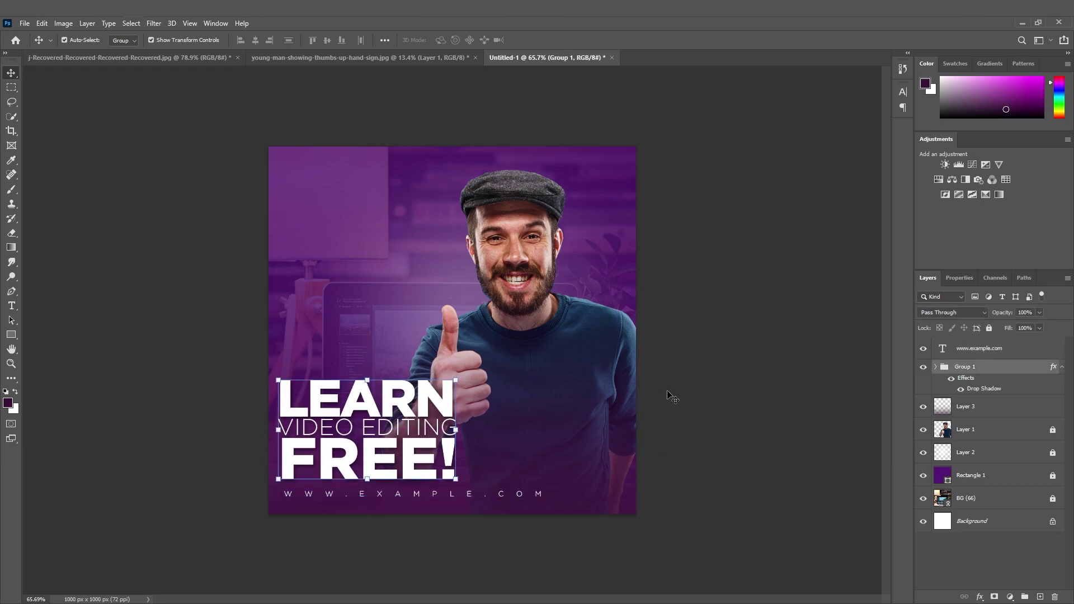
left_click(671, 394)
- Place the Adobe_After_Effects_CS6_Icon image in the post and position it to the man's left, above the heading
left_click(24, 23)
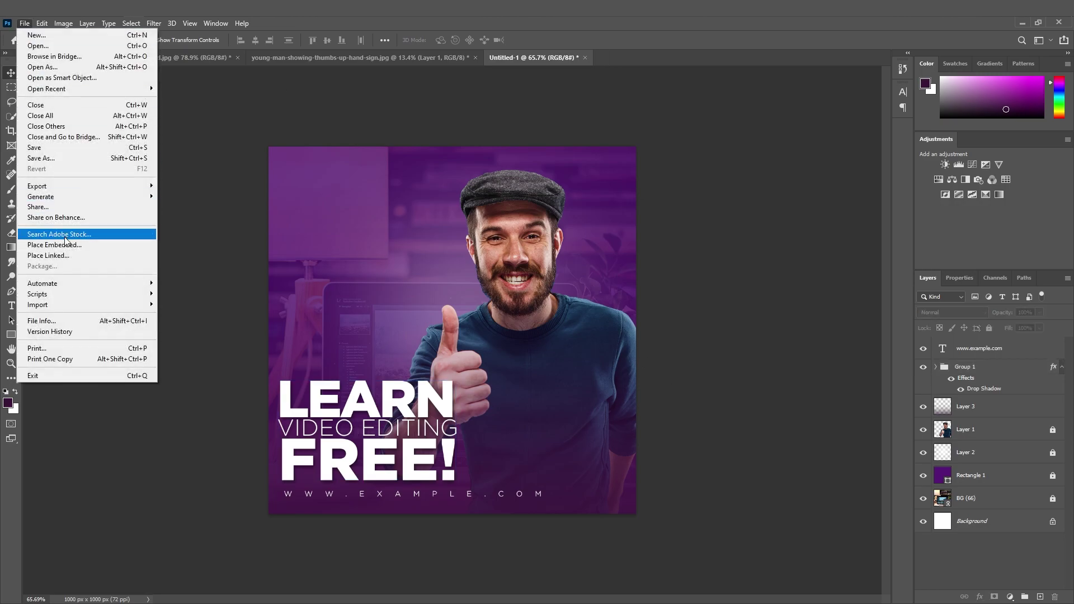
left_click(65, 235)
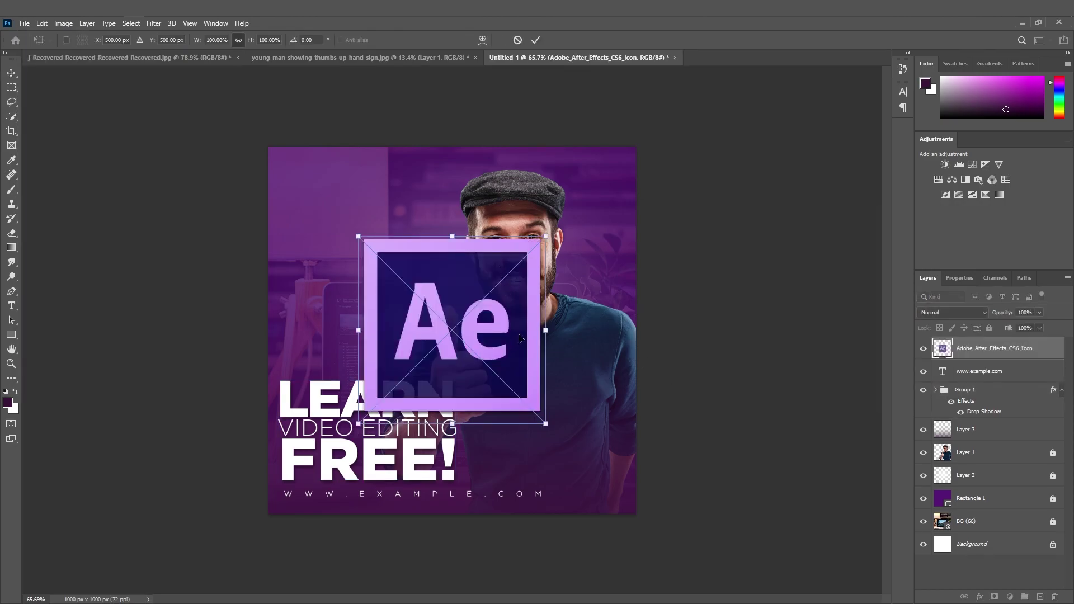
left_click_drag(484, 337, 401, 289)
left_click_drag(467, 272, 459, 272)
left_click_drag(410, 278, 409, 292)
left_click(10, 73)
- Scale the After Effects icon down and set it just above the word LEARN
left_click(24, 24)
left_click(59, 245)
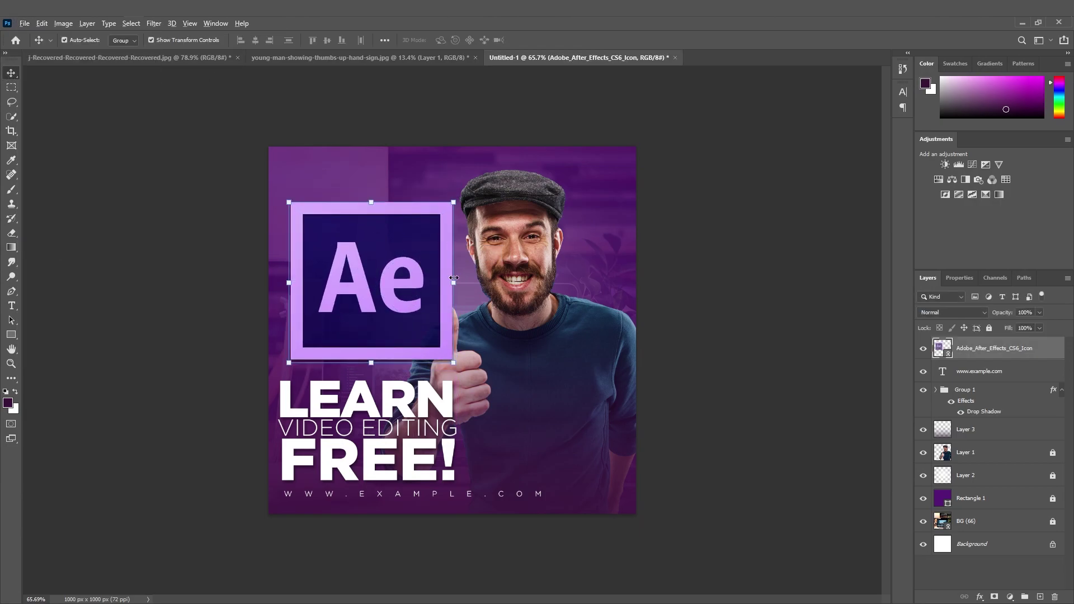
key("ctrl+t")
mouse_move(364, 288)
left_mouse_down()
mouse_move(425, 283)
mouse_move(379, 286)
left_mouse_up()
left_click_drag(457, 286, 387, 326)
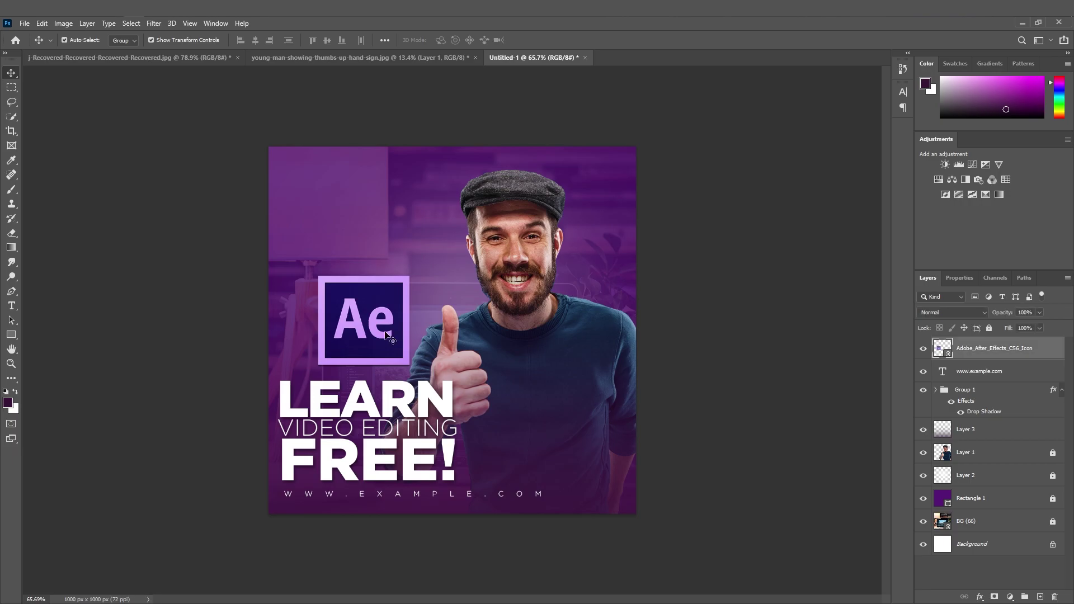
- Duplicate the After Effects icon beside the original and apply a Motion Blur with angle 0° and distance 25 pixels
left_click_drag(376, 323, 500, 285)
left_click(153, 24)
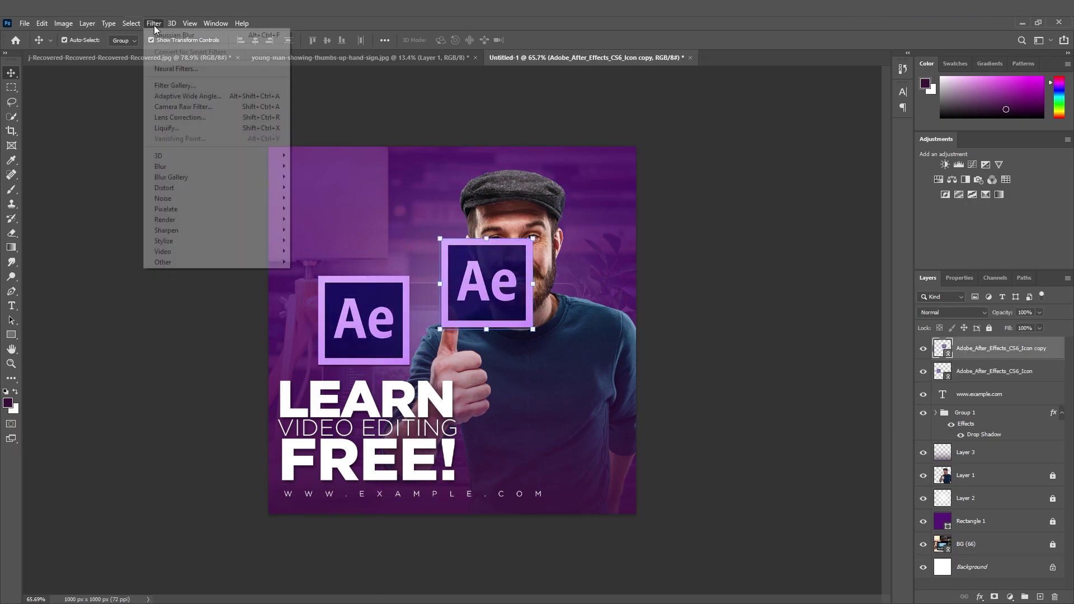
mouse_move(180, 165)
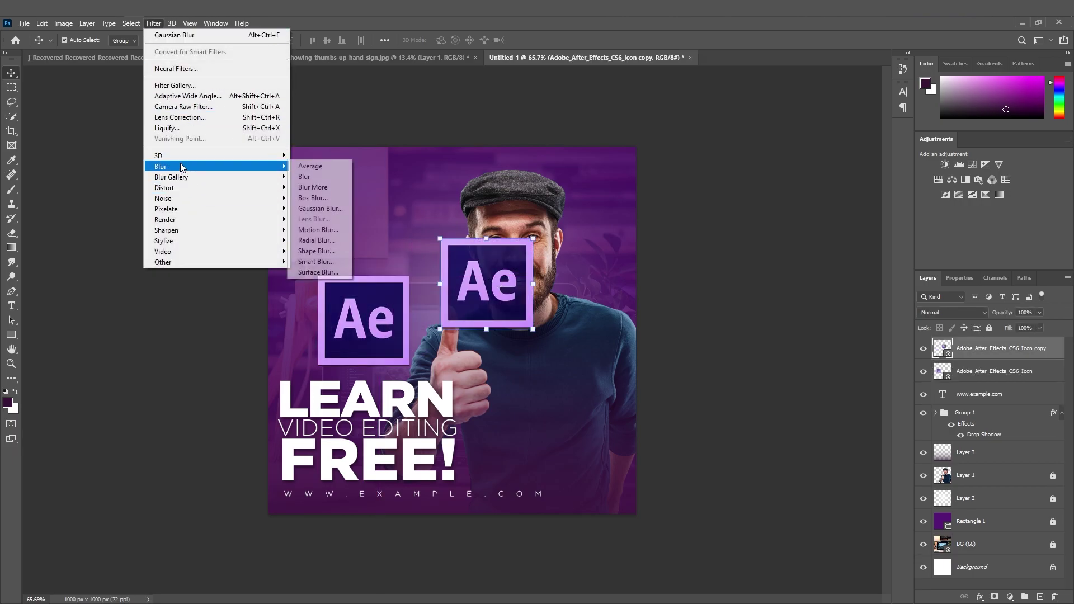
left_click(314, 227)
left_click_drag(537, 128, 726, 232)
left_click_drag(654, 438, 660, 437)
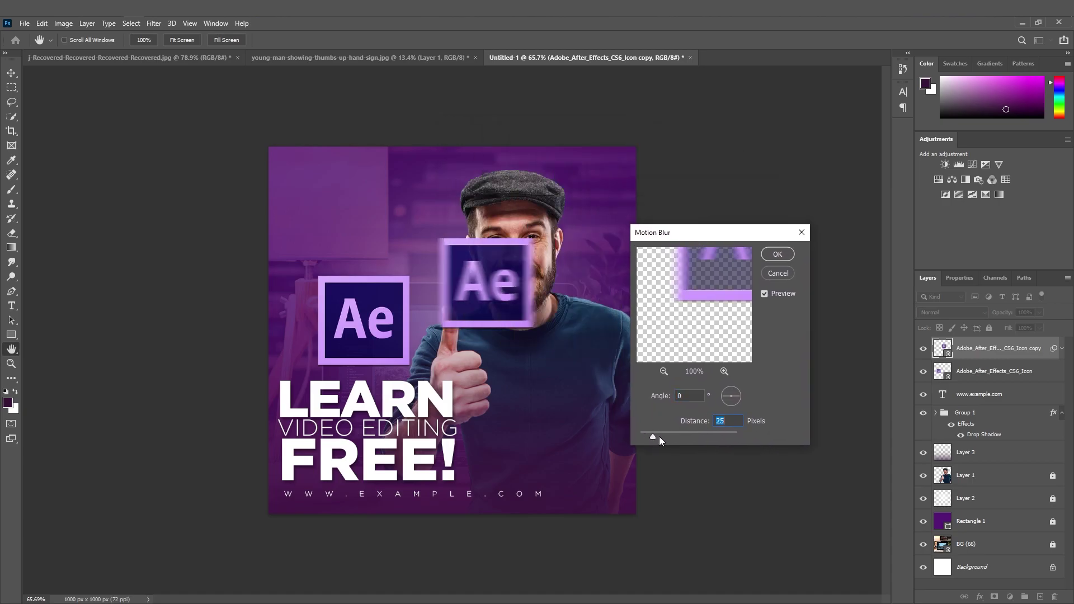
key("Return")
- Shrink the blurred icon copy to about 24.5% and rotate it about 18 degrees
key("ctrl+t")
key("Return")
left_click_drag(536, 238, 443, 300)
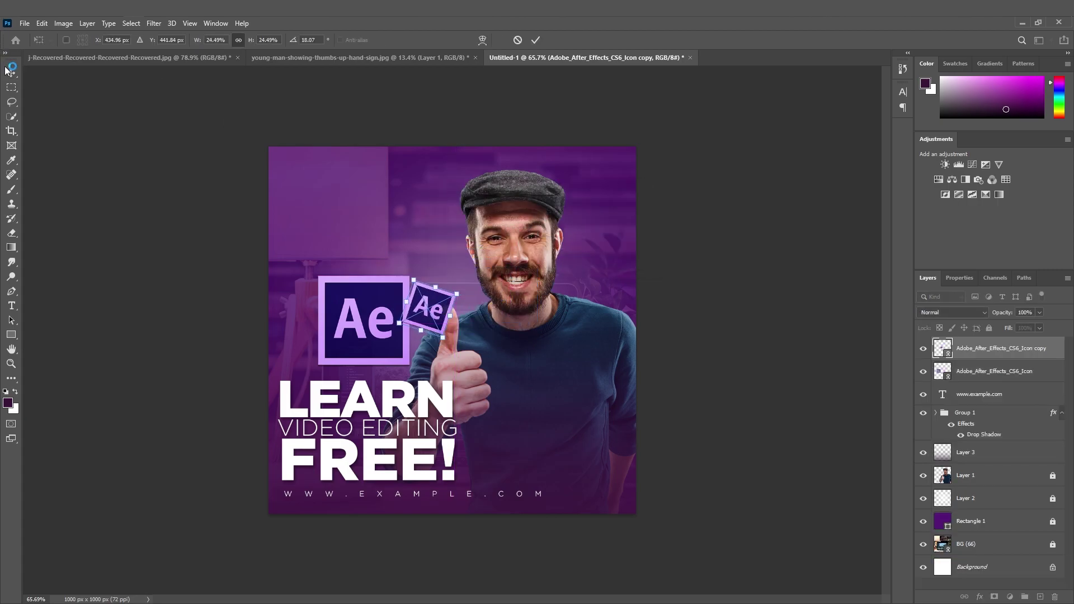
left_click(7, 68)
left_click(432, 313)
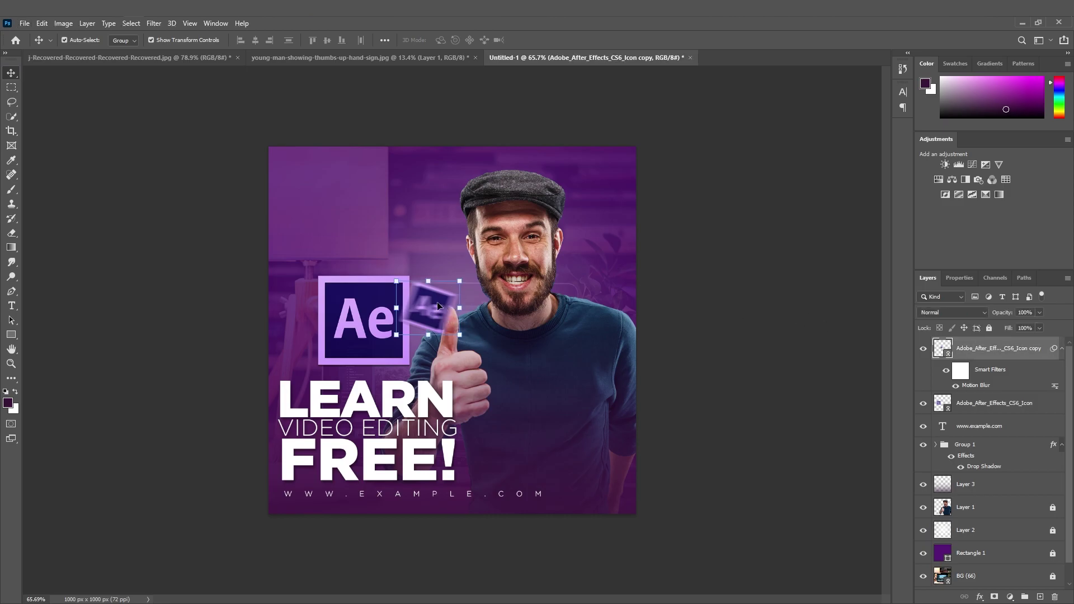
- Set the small icon beside the man's face and add a larger motion-blurred copy rotated about -37° at the post's top edge
left_click_drag(451, 296, 455, 96)
key("ctrl+t")
left_click(539, 251)
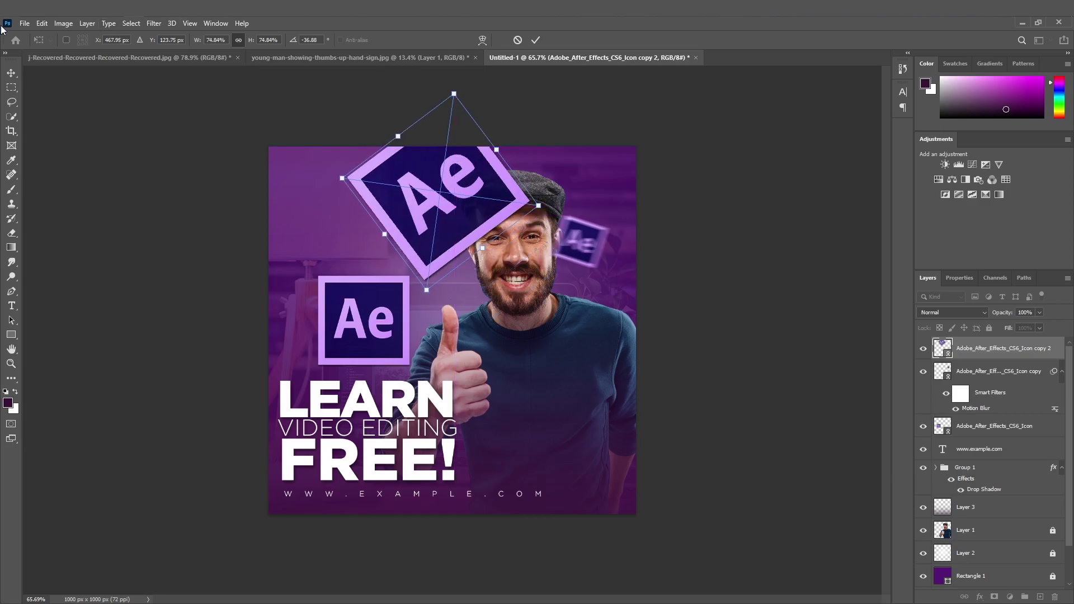
left_click(10, 75)
left_click(746, 334)
scroll(526, 202, "down", 2)
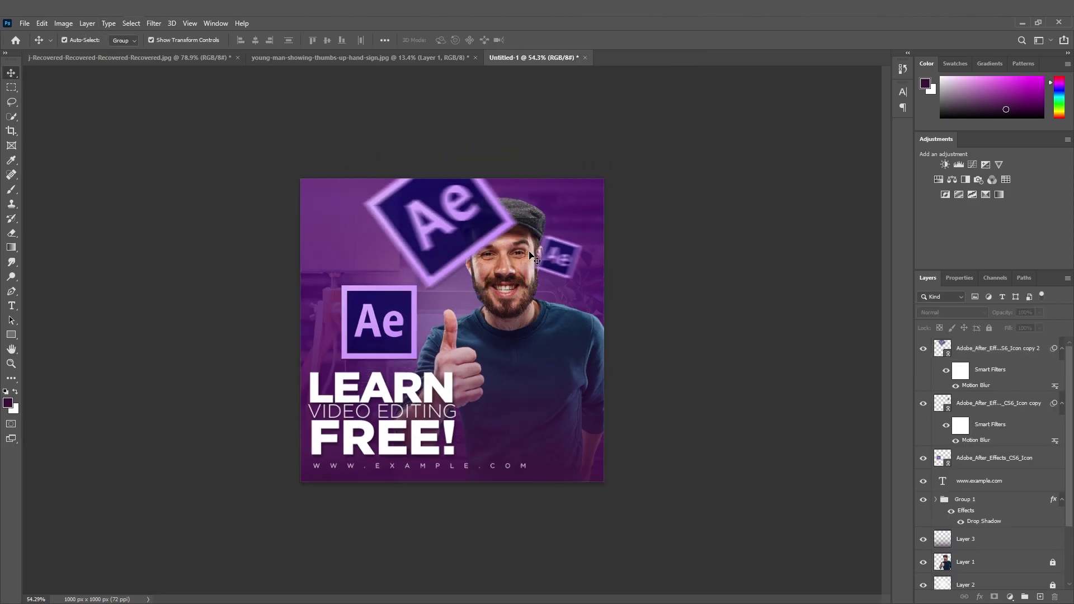
- Move the large blurred icon's layer below the man's layer so it sits behind his head
left_click(456, 228)
left_click_drag(942, 351, 997, 572)
left_click(820, 497)
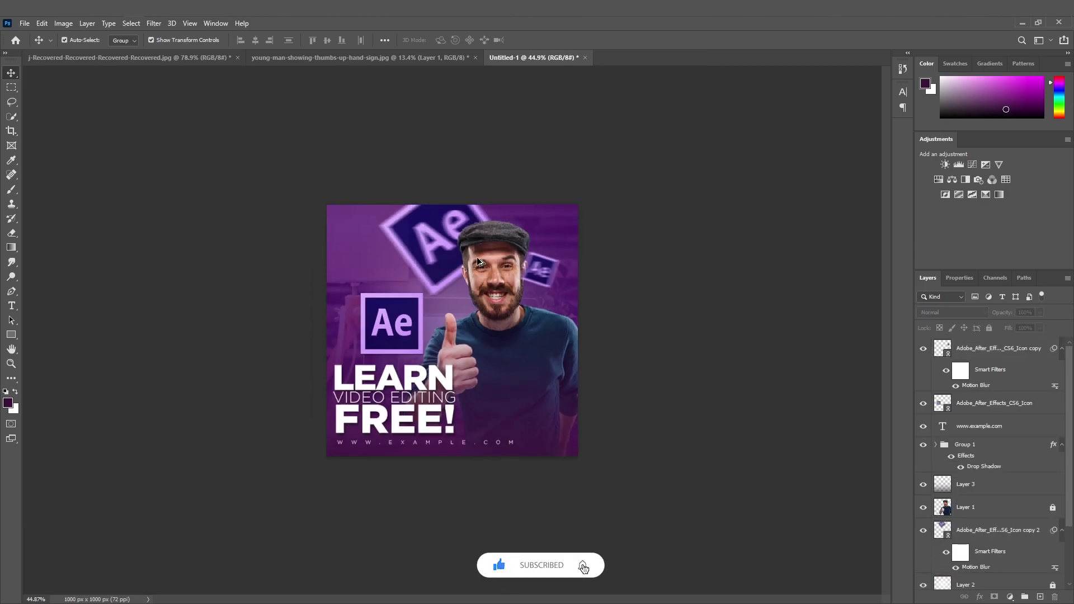
- Give the sharp After Effects icon a drop shadow with 85% opacity and 32 px size, leaving the stroke effect off
scroll(373, 335, "up", 2)
left_click(374, 336)
left_click(980, 597)
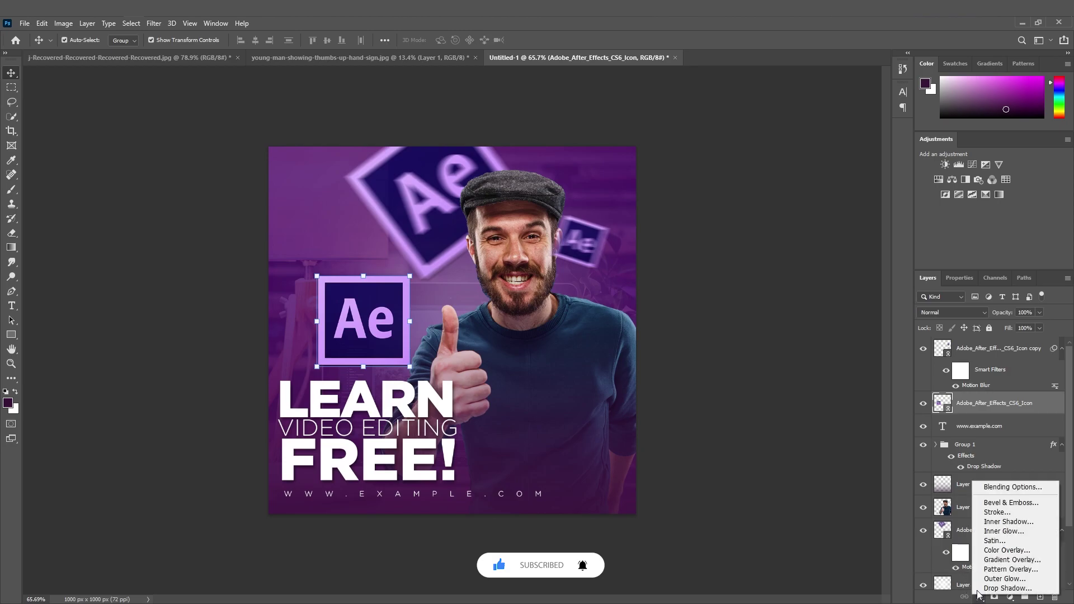
left_click(987, 514)
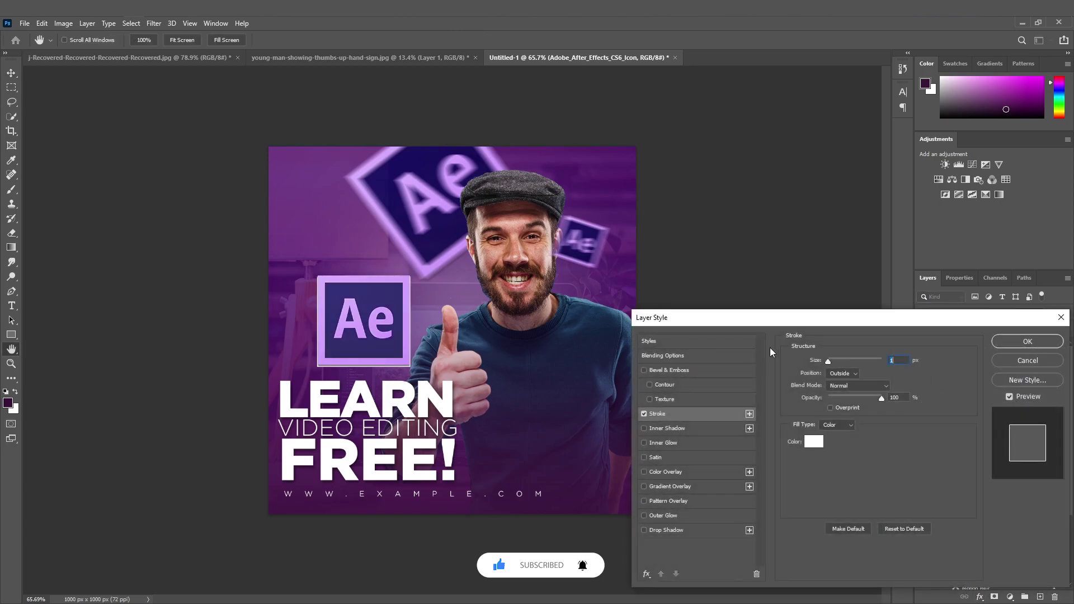
left_click(645, 414)
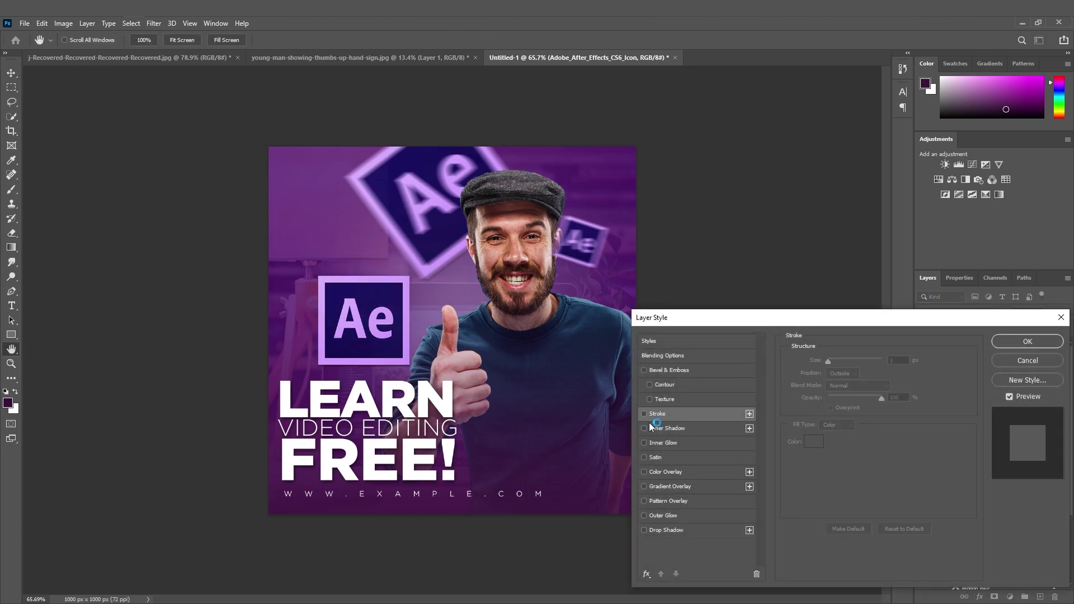
left_click(665, 530)
left_click_drag(843, 437, 841, 438)
left_click_drag(858, 377, 879, 377)
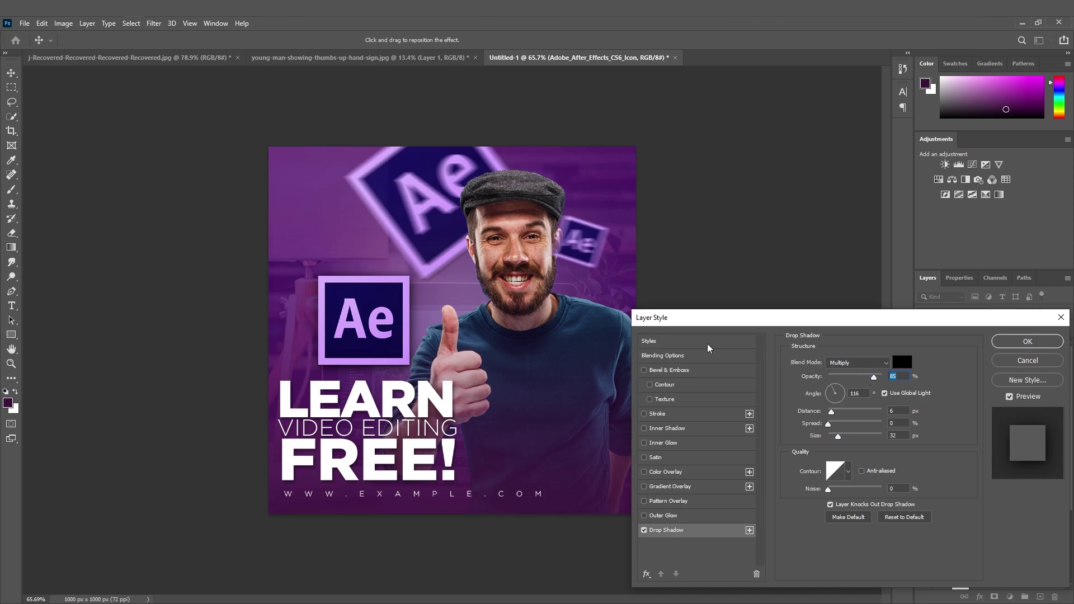
key("Return")
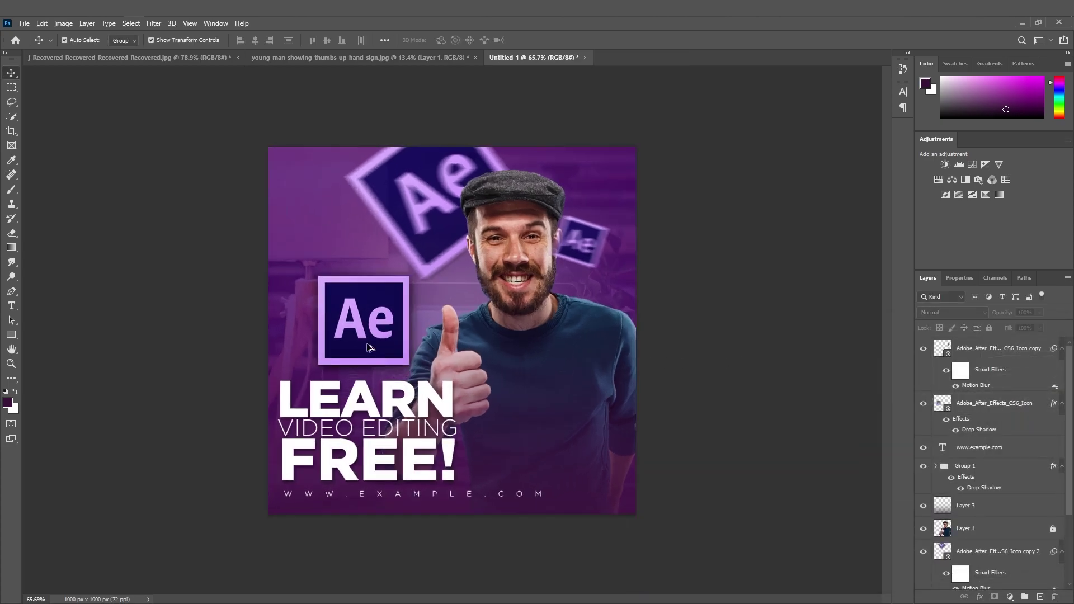
- Nudge the sharp After Effects icon slightly to refine its position above the heading
scroll(374, 354, "up", 2)
left_click_drag(366, 341, 361, 342)
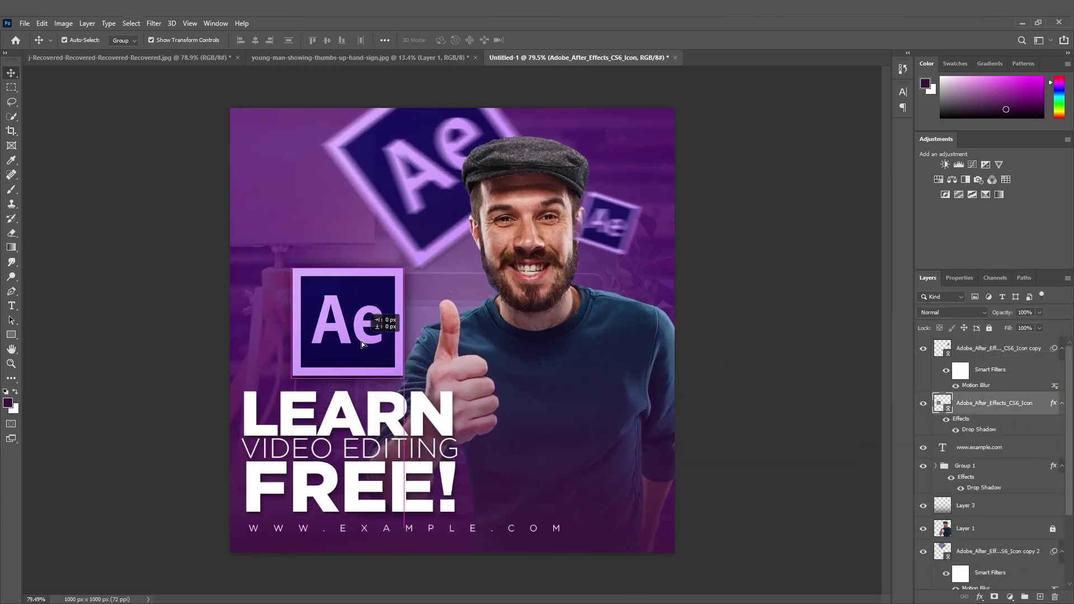
left_click(720, 376)
scroll(721, 377, "down", 2)
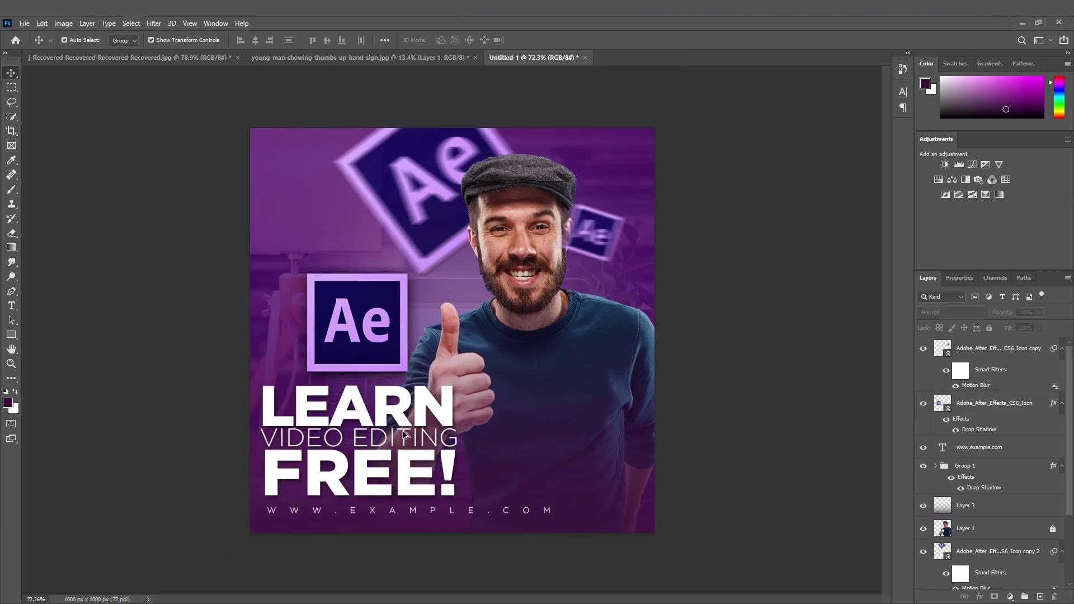
scroll(403, 430, "up", 2)
right_click(14, 335)
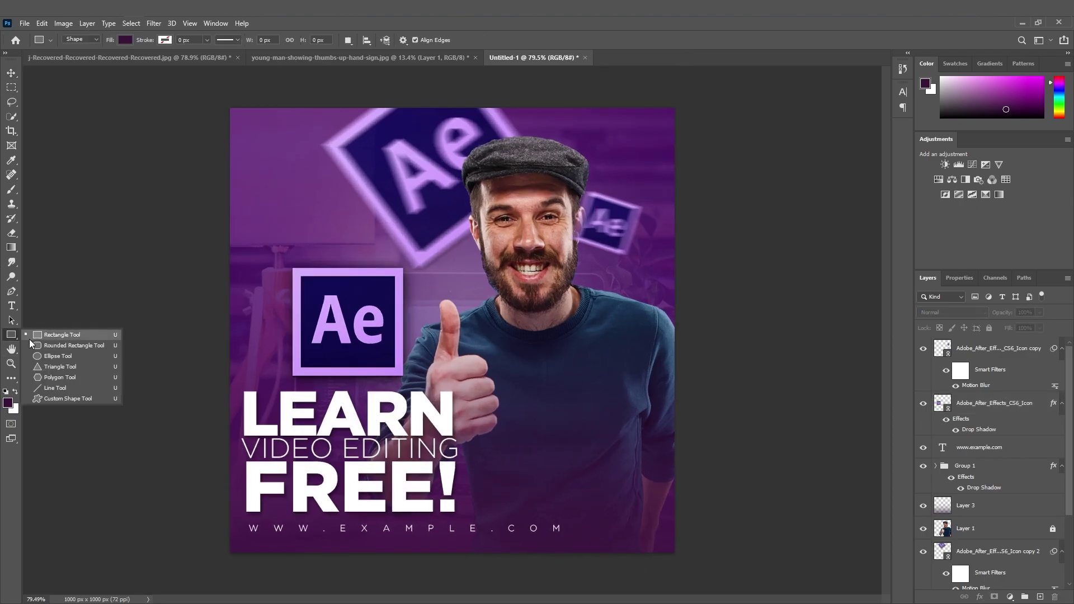
left_click(63, 388)
left_click_drag(321, 127, 627, 130)
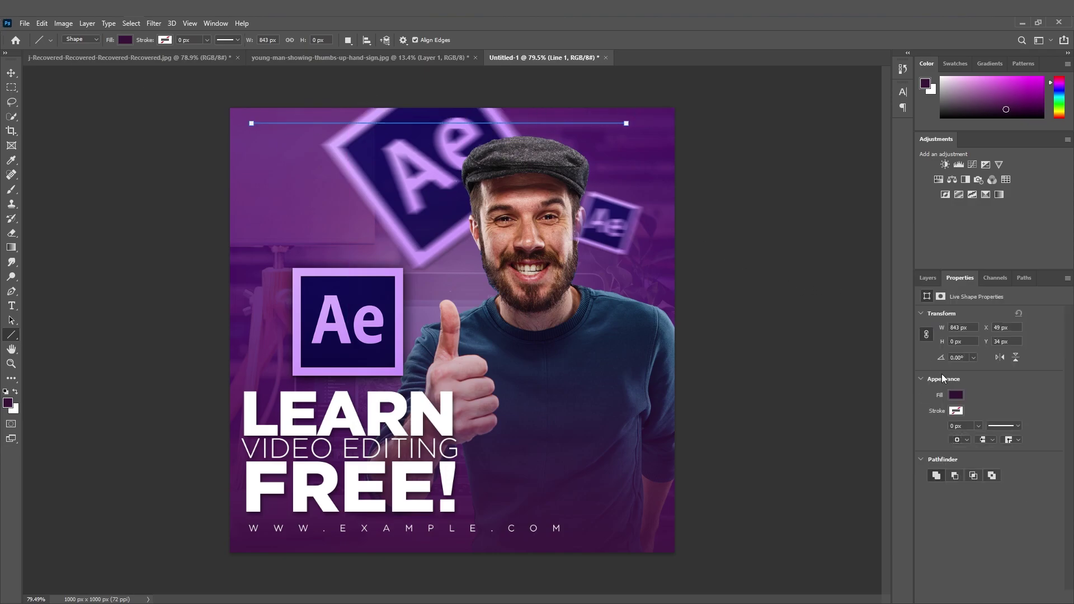
left_click(955, 396)
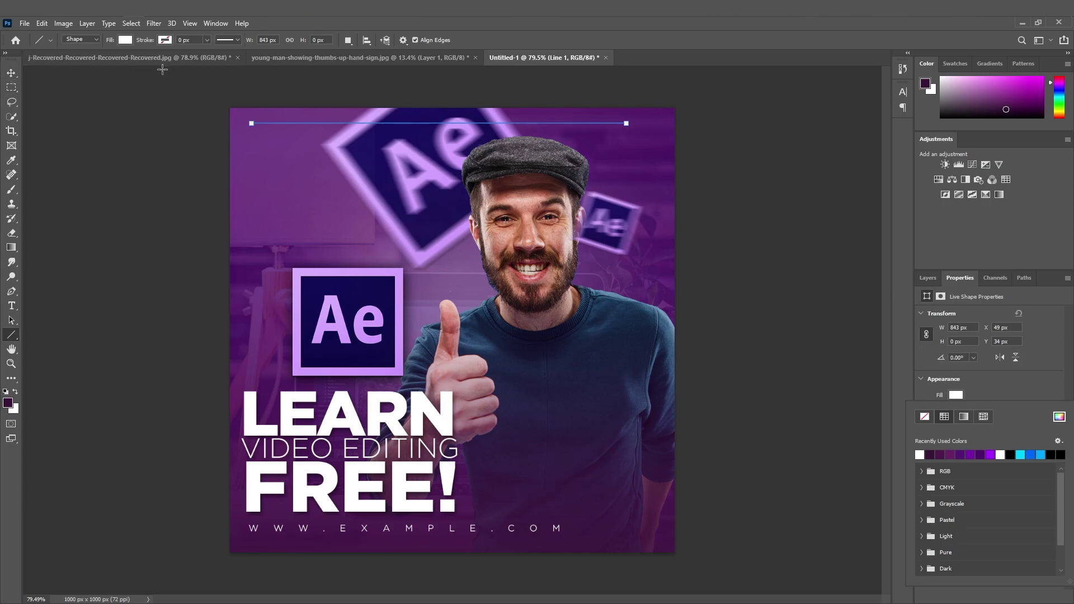
left_click(210, 43)
left_click_drag(217, 52, 240, 52)
left_click(166, 40)
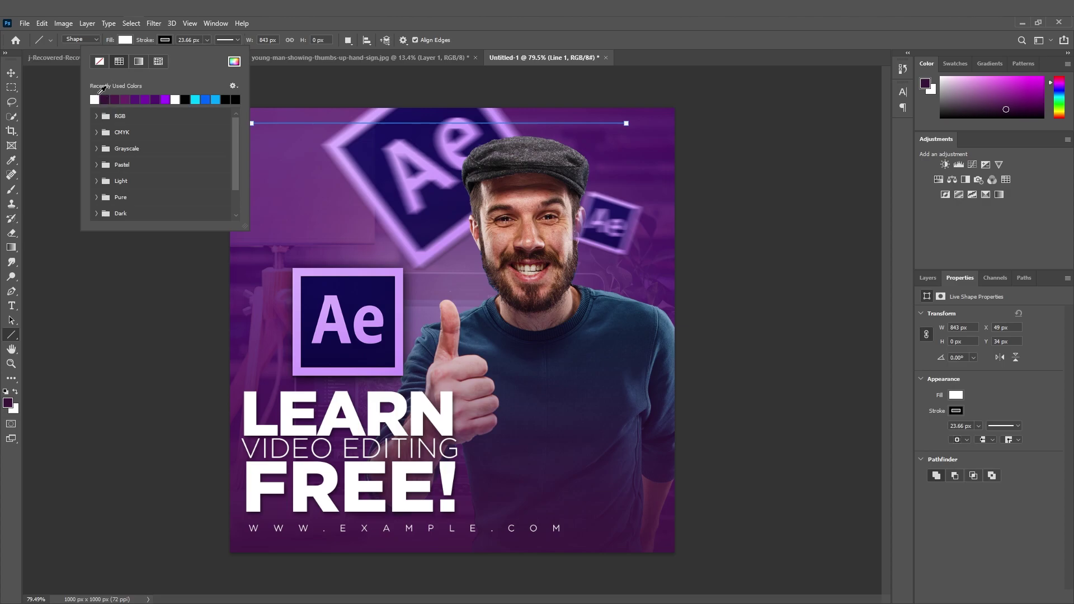
left_click(207, 42)
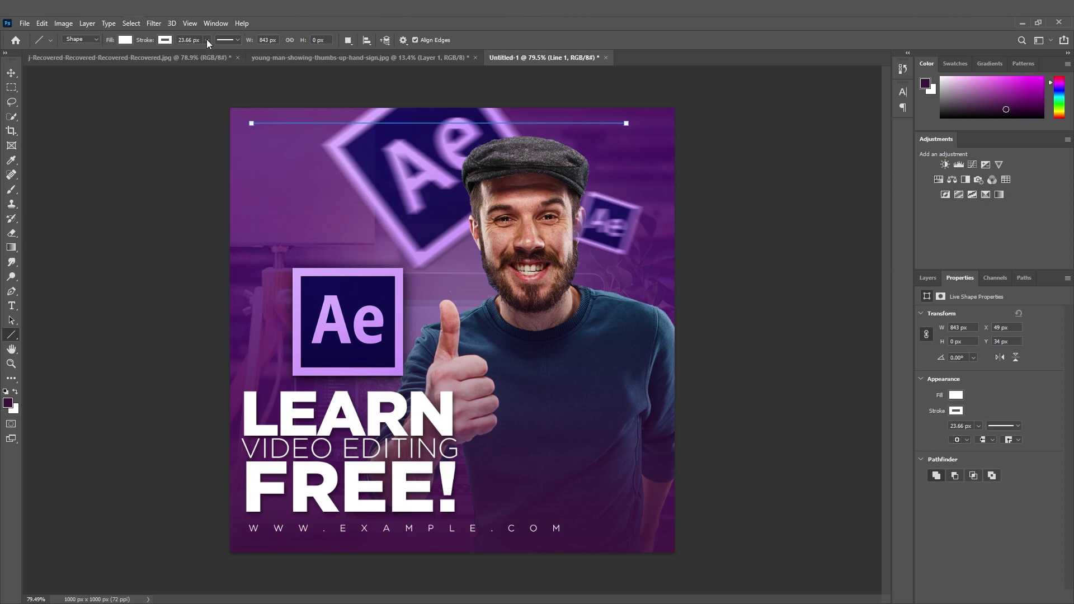
left_click(10, 74)
left_click(58, 123)
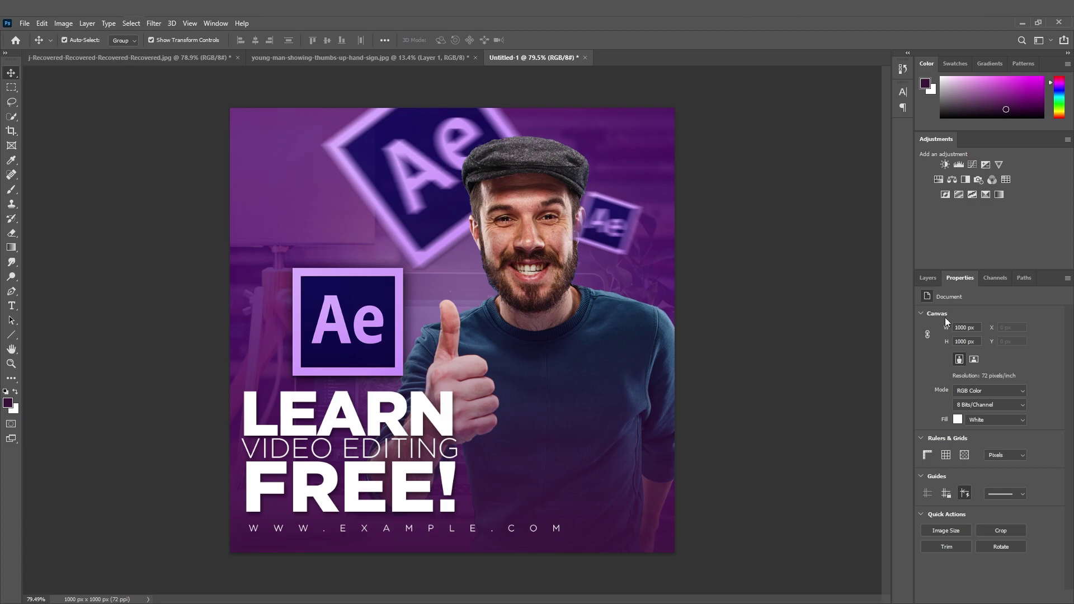
left_click(927, 278)
left_click(981, 352)
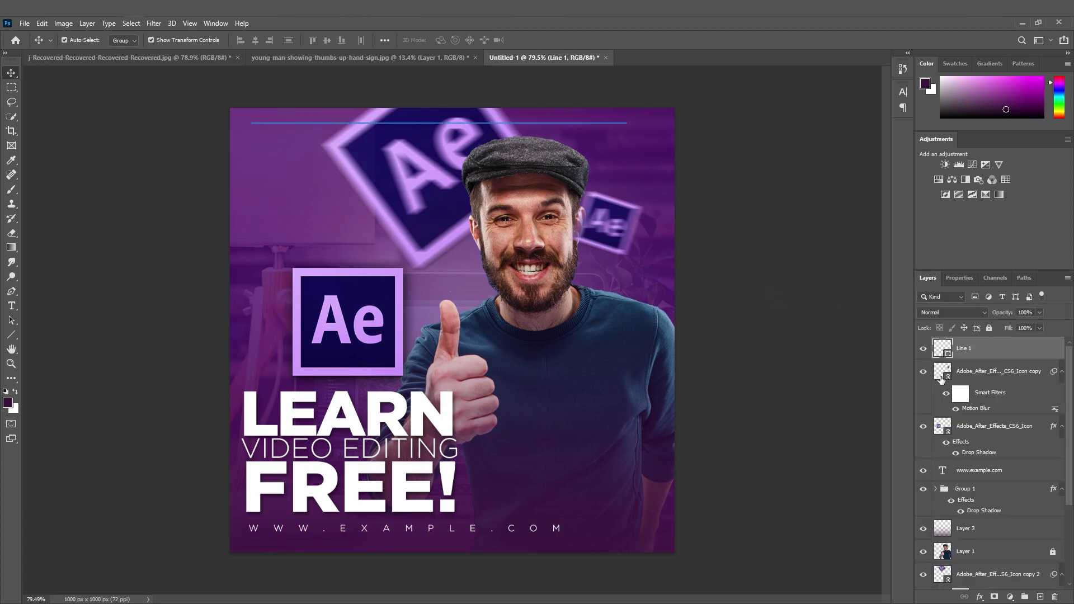
key("Delete")
- Draw a thin horizontal rectangle about 854 px wide and 6 px high along the top edge of the post
left_click(11, 335)
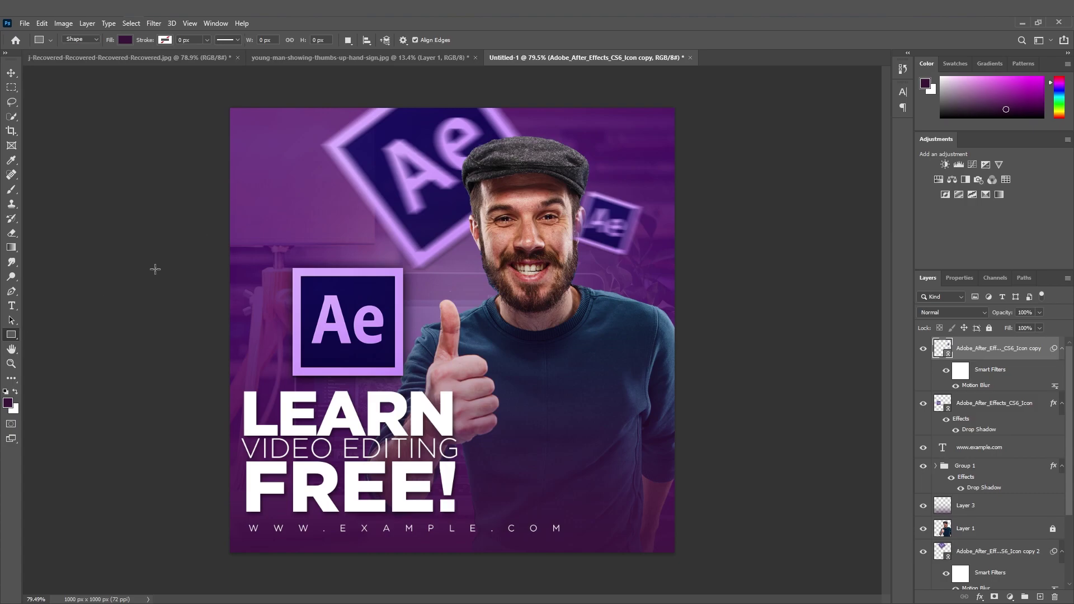
left_click_drag(254, 115, 631, 116)
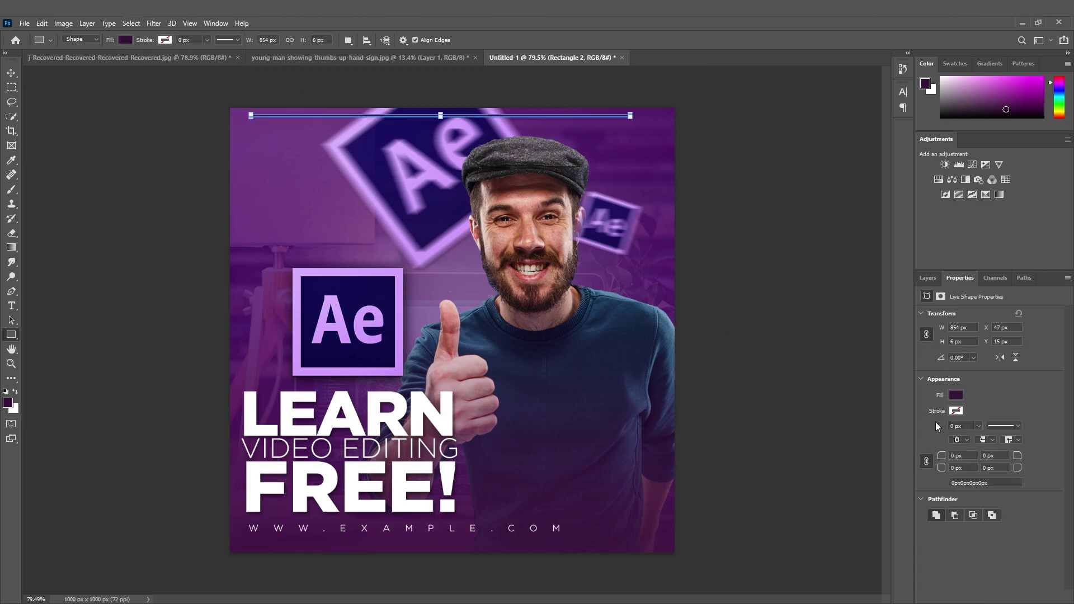
- Fill the horizontal line along the post's top edge with white and reduce its height to a thinner stroke
left_click(957, 395)
left_click(920, 454)
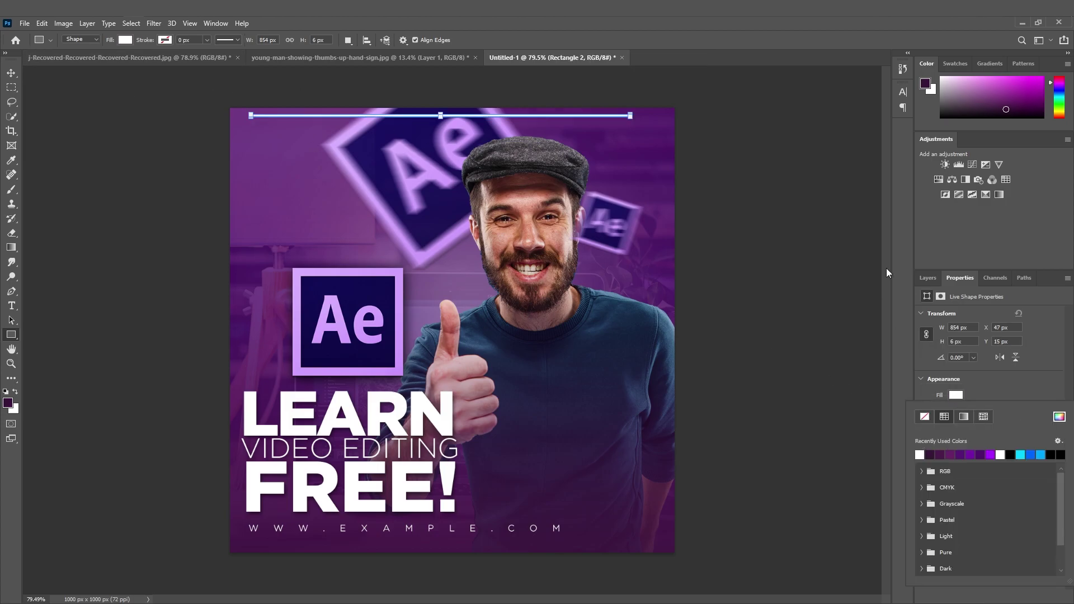
left_click(928, 277)
scroll(440, 114, "up", 10)
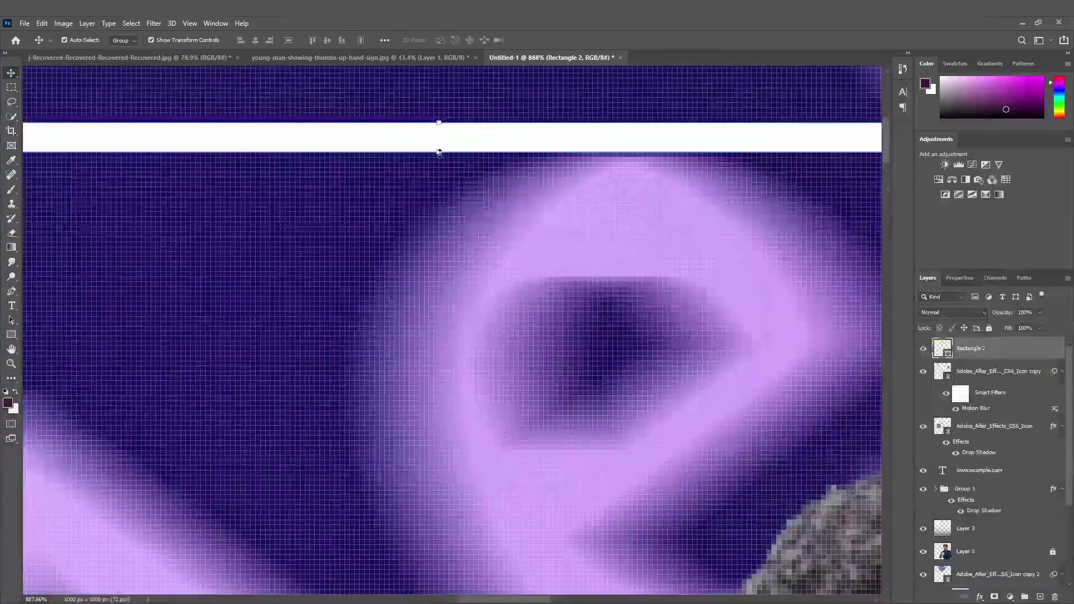
left_click_drag(439, 153, 439, 131)
left_click(11, 74)
- Lock the layers of the large and the small blurred After Effects icons
left_click(181, 256)
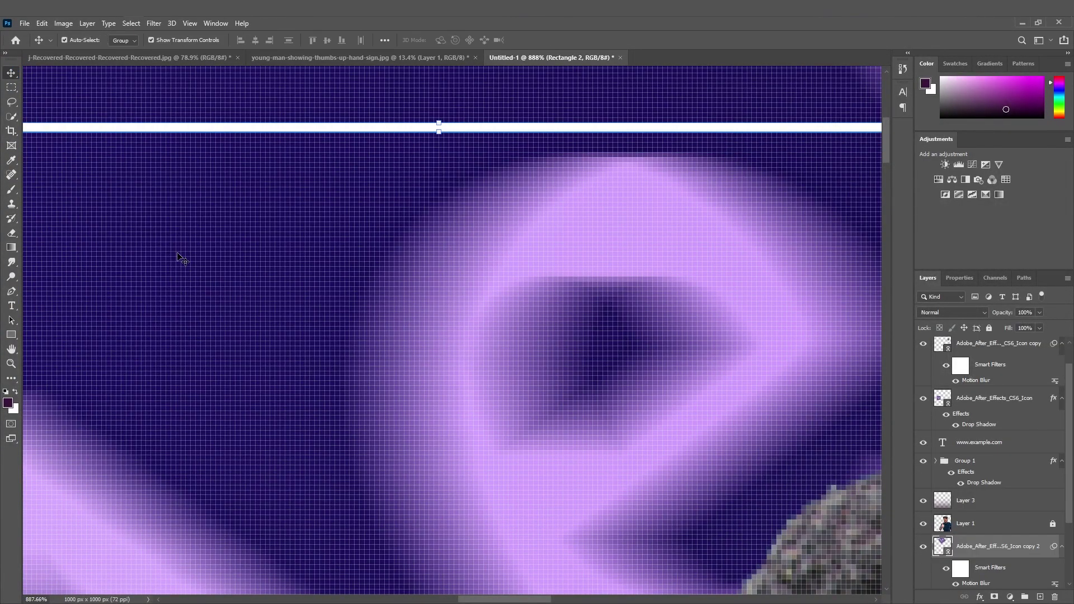
scroll(336, 250, "down", 9)
scroll(412, 246, "down", 4)
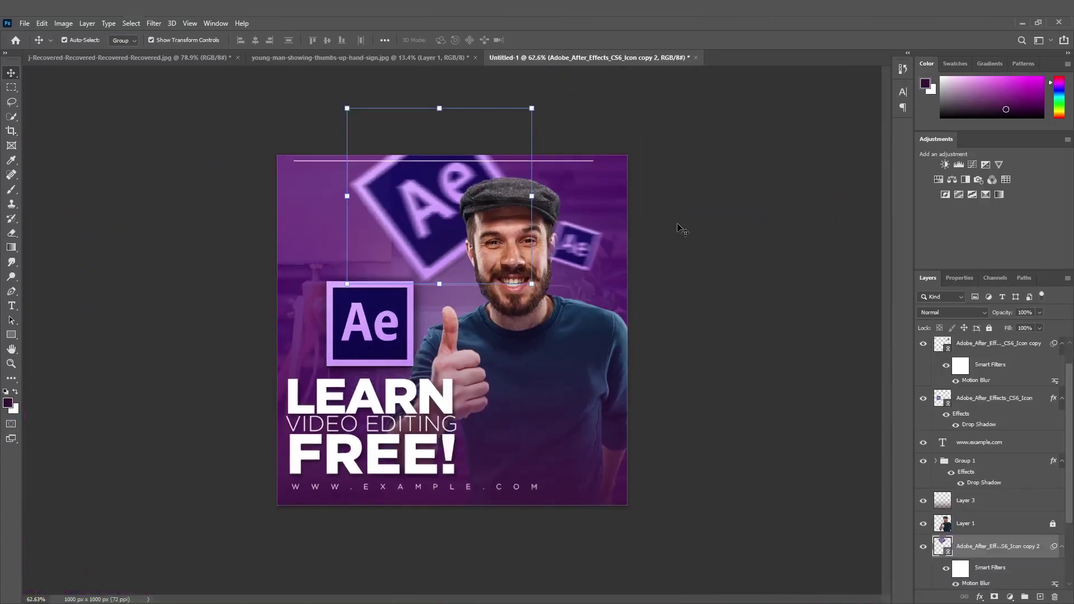
left_click(989, 328)
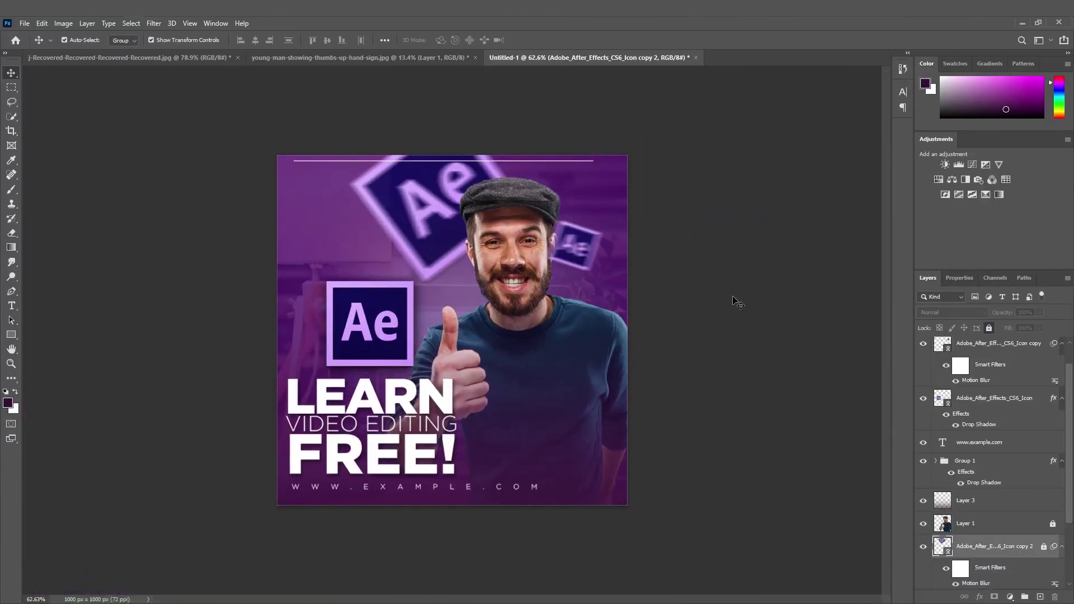
left_click(575, 252)
left_click(989, 329)
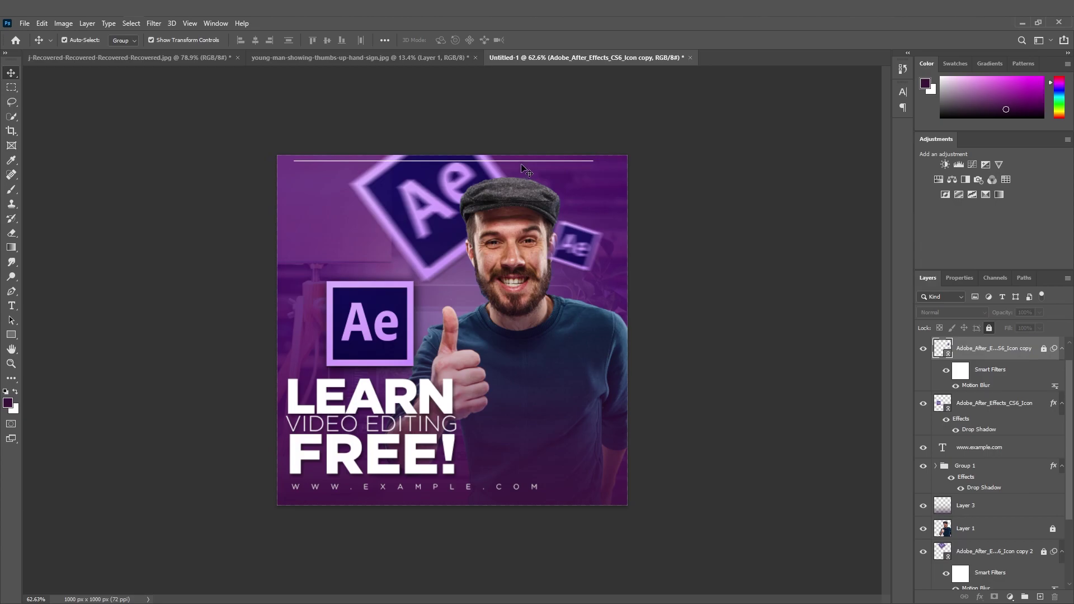
- Convert the white line's layer to a smart object
left_click(529, 162)
scroll(531, 162, "up", 2)
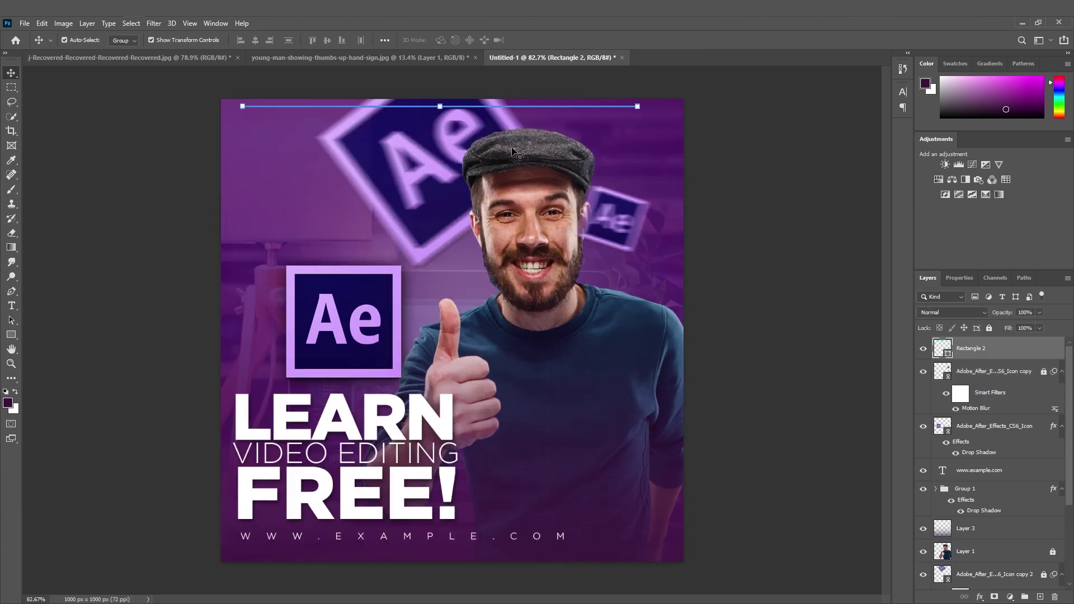
left_click(453, 109)
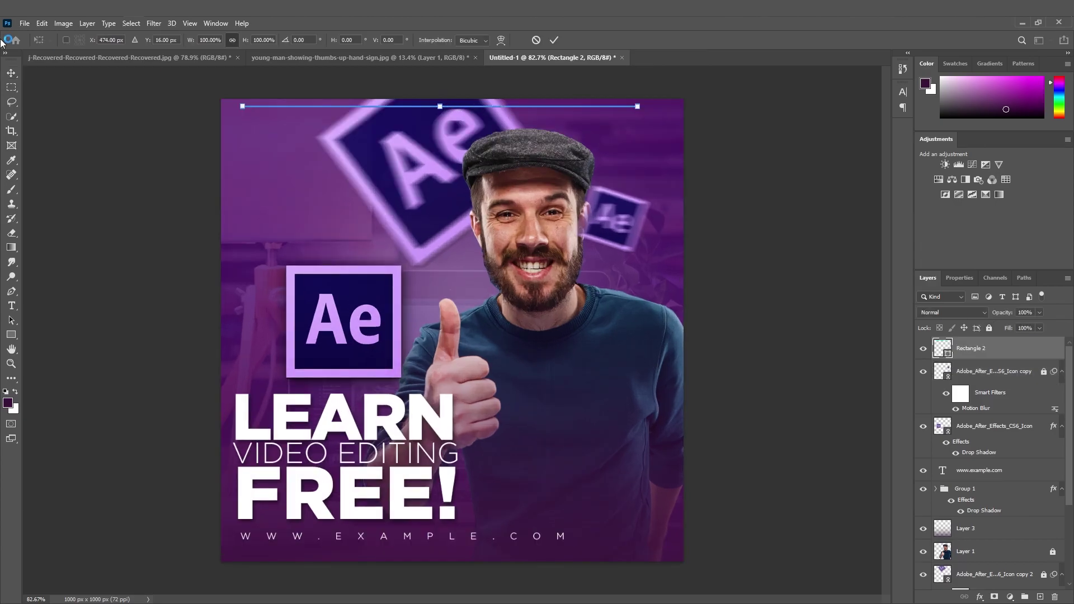
left_click(11, 72)
right_click(1016, 353)
left_click(923, 285)
- Move the white line down level with the man's cap and scale it proportionally to -675%
scroll(543, 132, "up", 10)
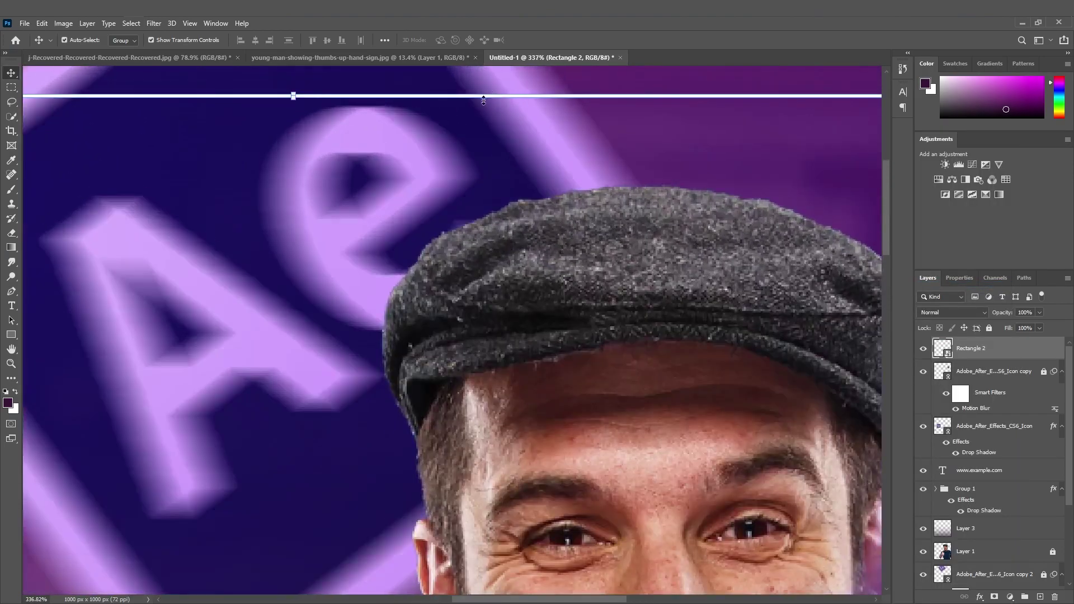
scroll(440, 90, "up", 2)
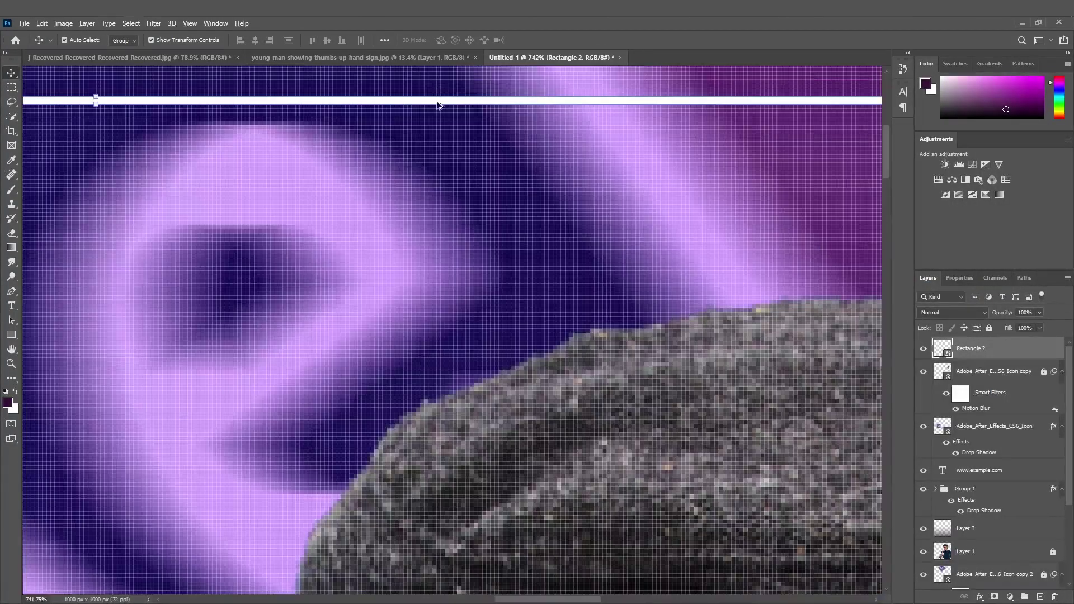
left_click_drag(440, 102, 431, 468)
scroll(434, 425, "down", 3)
scroll(438, 300, "down", 6)
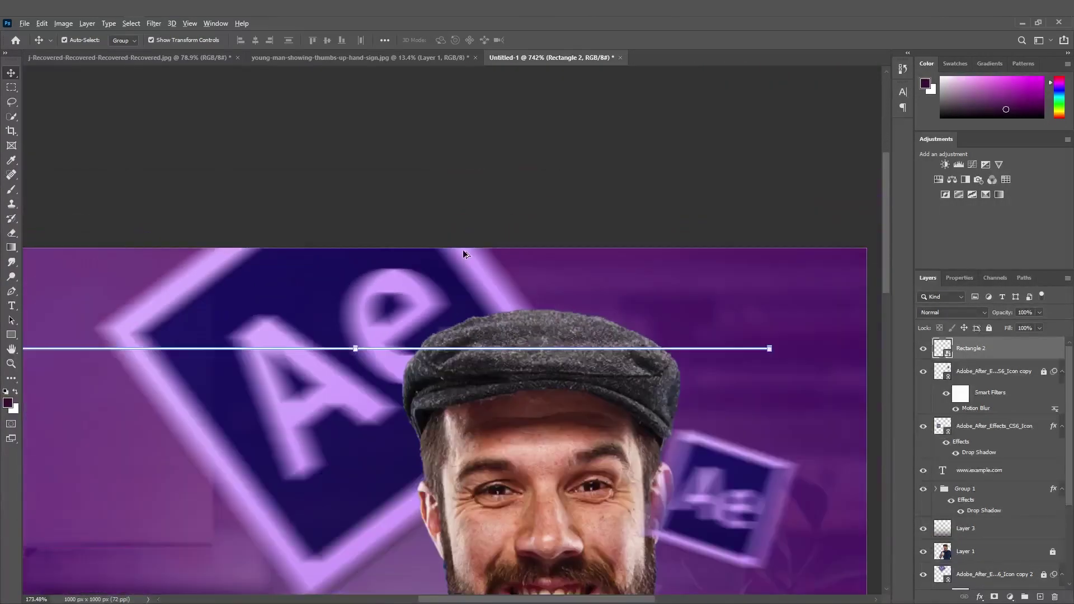
scroll(466, 181, "up", 2)
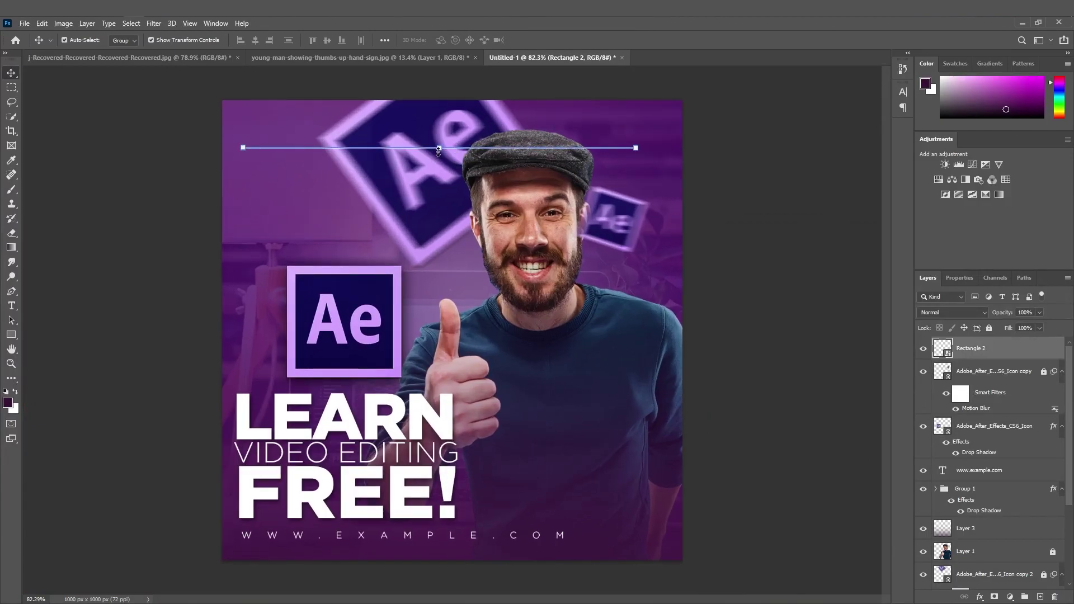
scroll(378, 120, "up", 2)
left_click_drag(386, 132, 386, 142)
scroll(381, 117, "down", 2)
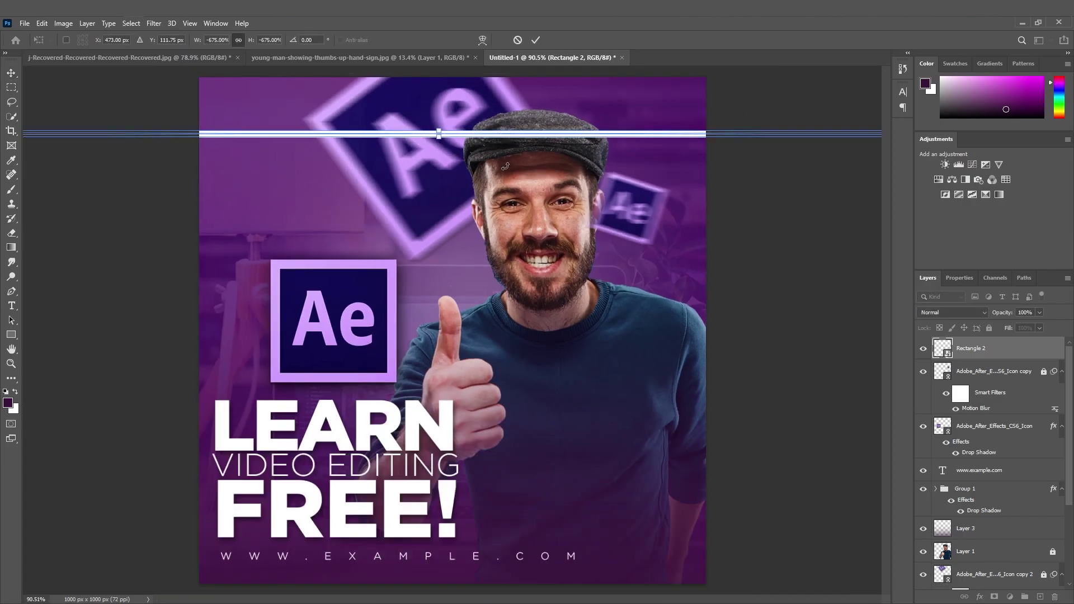
- Place the enlarged white line along the post's bottom edge below the web address and apply the transform
left_click_drag(502, 150, 165, 580)
scroll(456, 428, "down", 2)
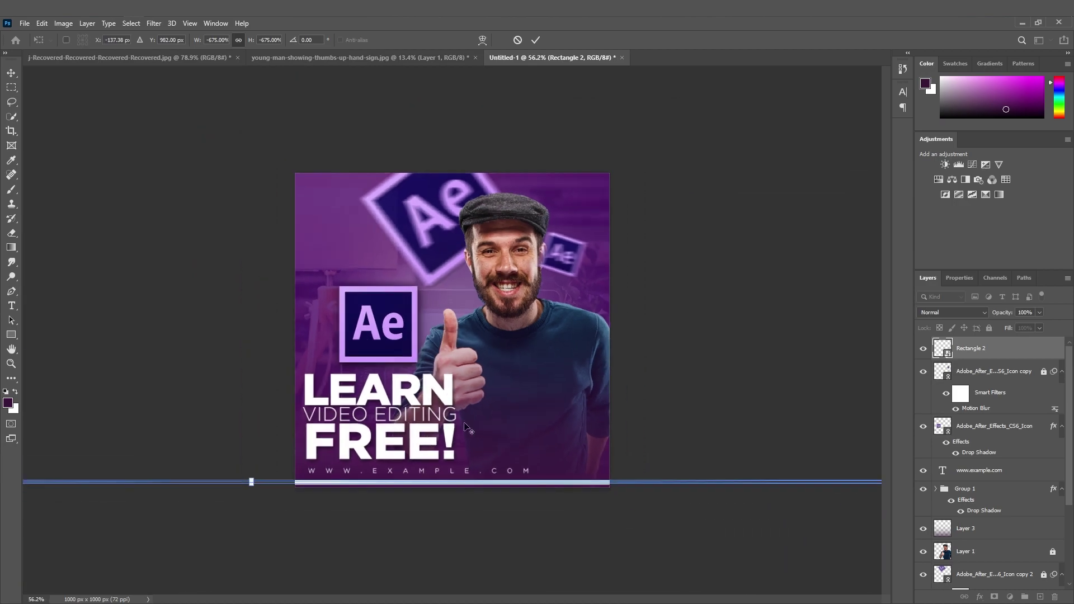
left_click_drag(252, 484, 251, 481)
left_click(10, 76)
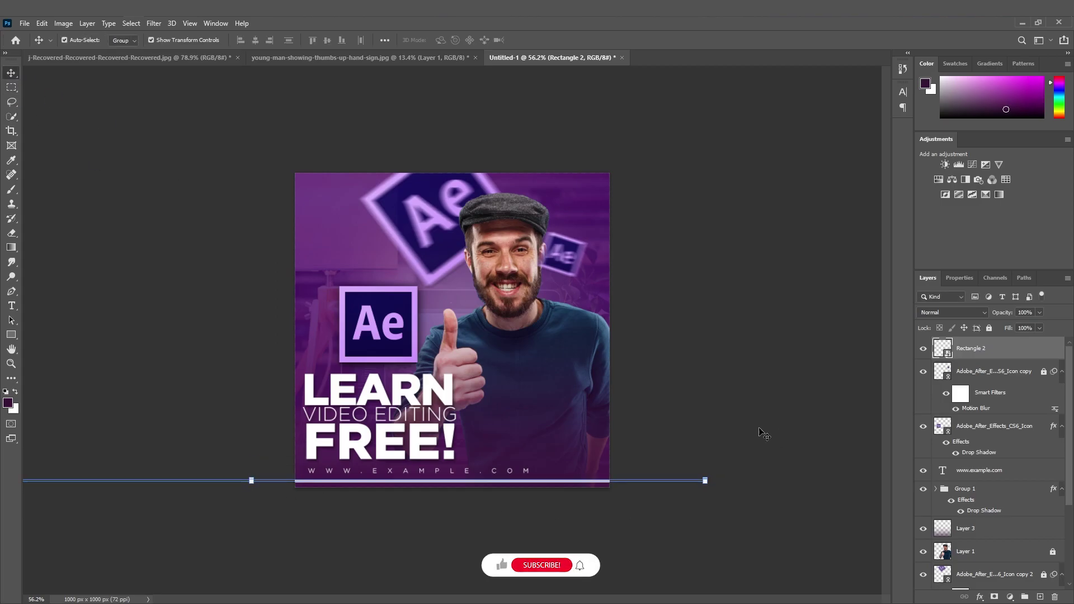
- Undo the accidental shift of the gradient on Layer 3 and lock that layer
left_click(762, 434)
scroll(476, 448, "up", 5)
left_click(434, 550)
left_click_drag(434, 549, 242, 544)
key("ctrl+z")
left_click(990, 329)
- Reposition the white line along the post's top edge so it starts at the left edge and ends short of the right edge
left_click_drag(775, 551, 211, 551)
scroll(425, 504, "down", 2)
scroll(297, 524, "down", 2)
scroll(336, 527, "down", 1)
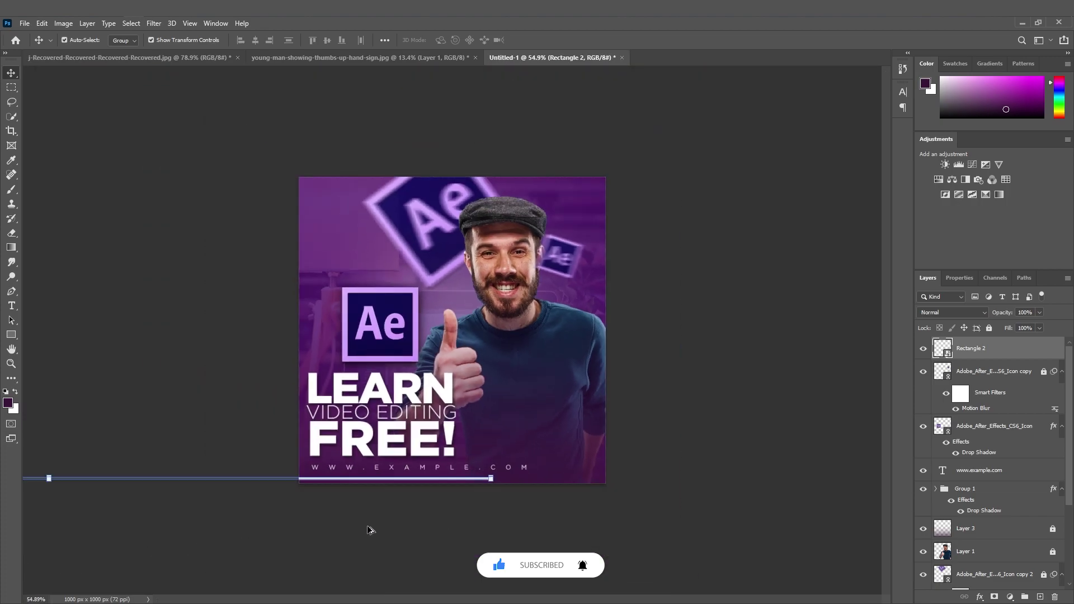
scroll(436, 520, "up", 2)
left_click(531, 540)
left_click_drag(482, 511, 580, 155)
left_click(683, 529)
left_click(708, 191)
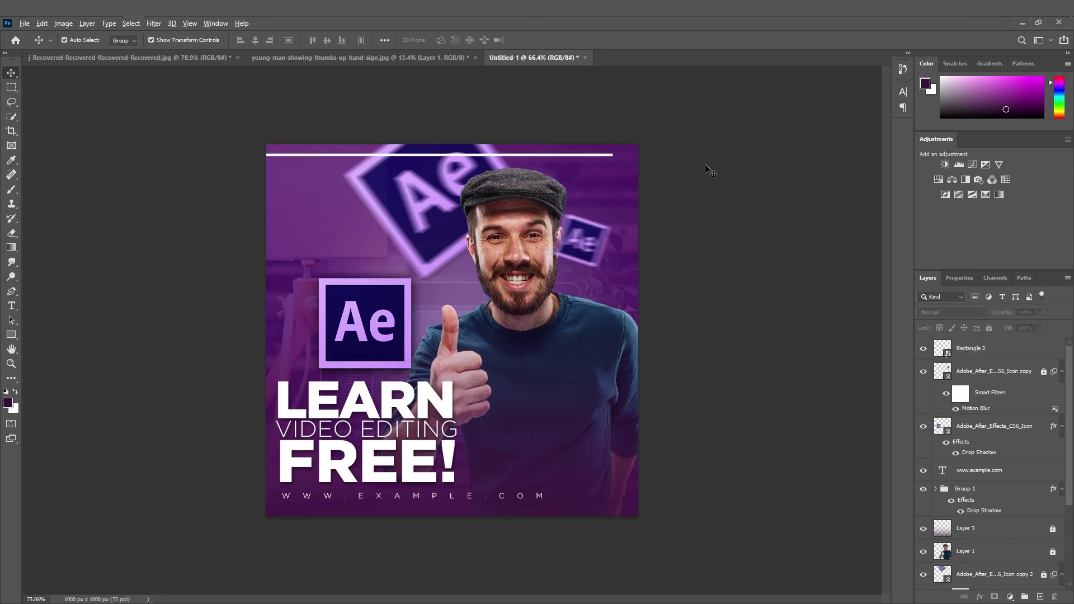
- Draw a small circle about 20 px wide and 19 px high just beyond the white line's right end
scroll(709, 168, "up", 13)
scroll(683, 103, "up", 10)
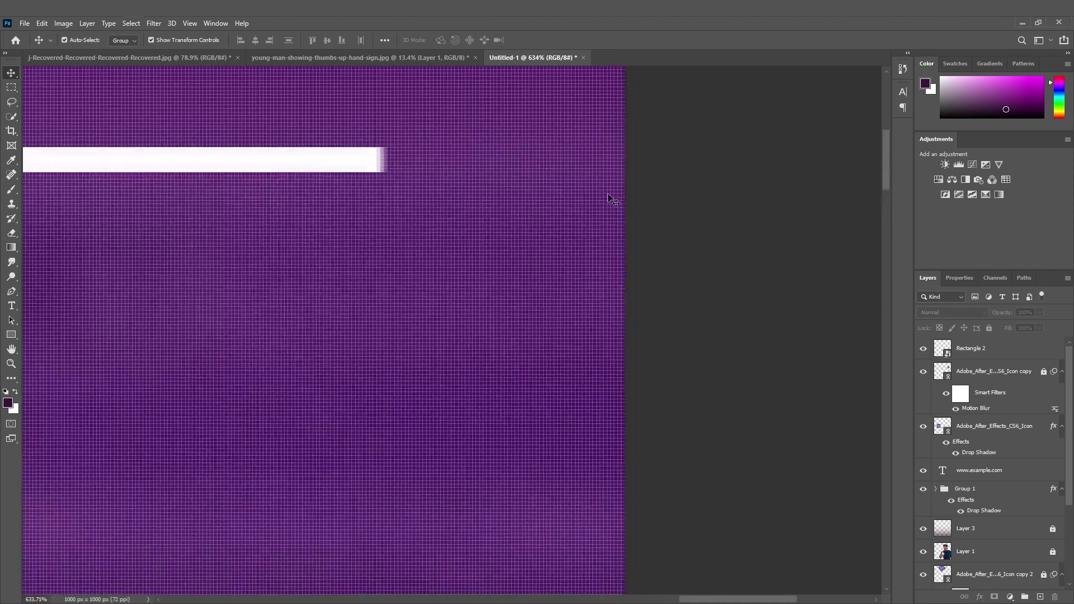
left_click_drag(13, 334, 45, 358)
left_click_drag(418, 169, 486, 219)
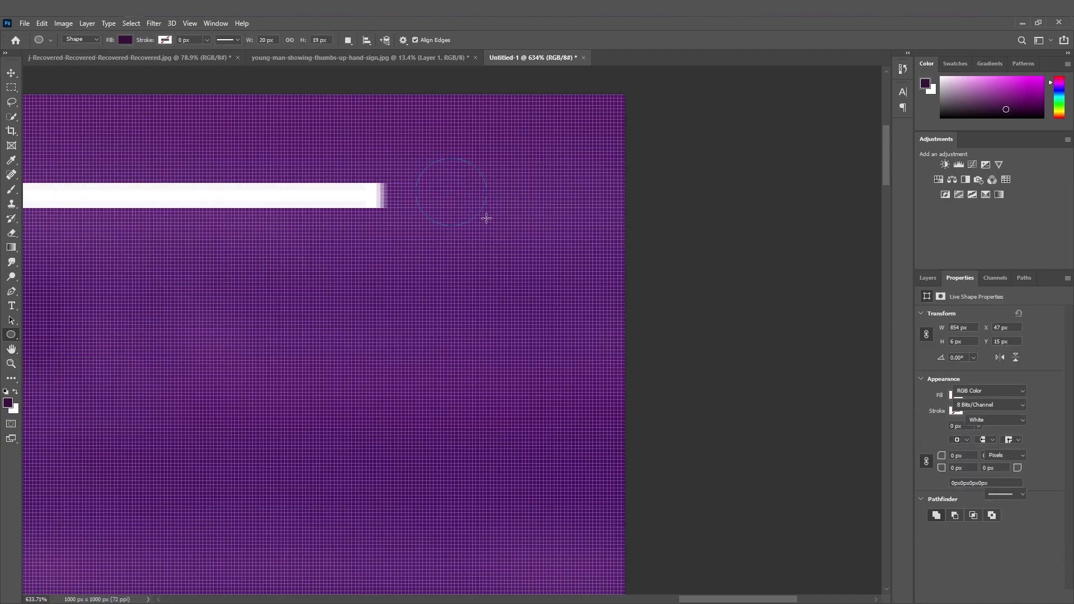
- Set the foreground colour to ffffff and fill the small circle with white
left_click(8, 407)
type("ffffff")
key("Return")
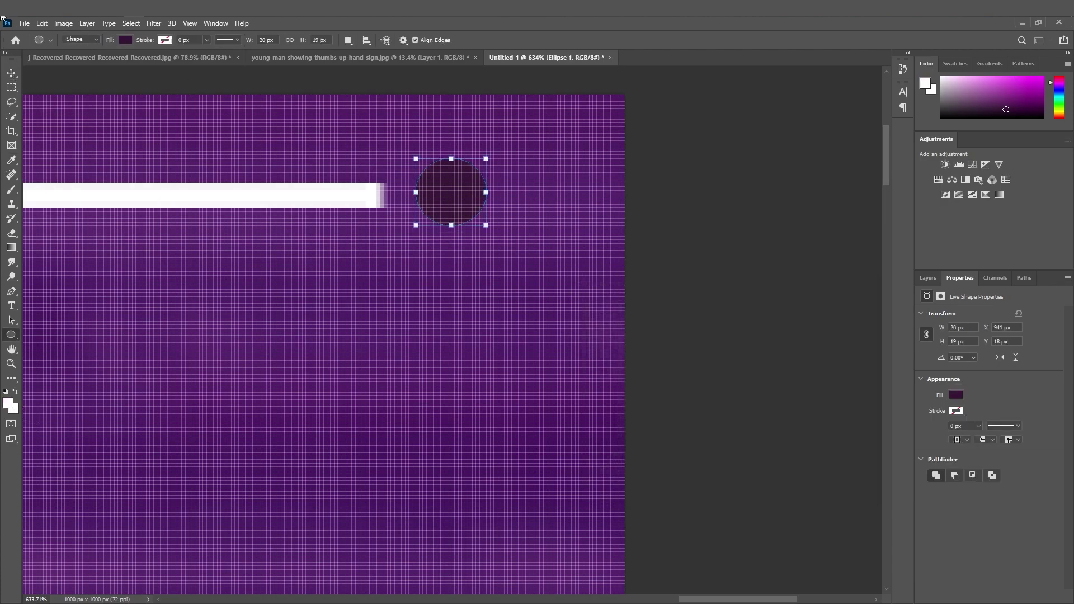
left_click(957, 396)
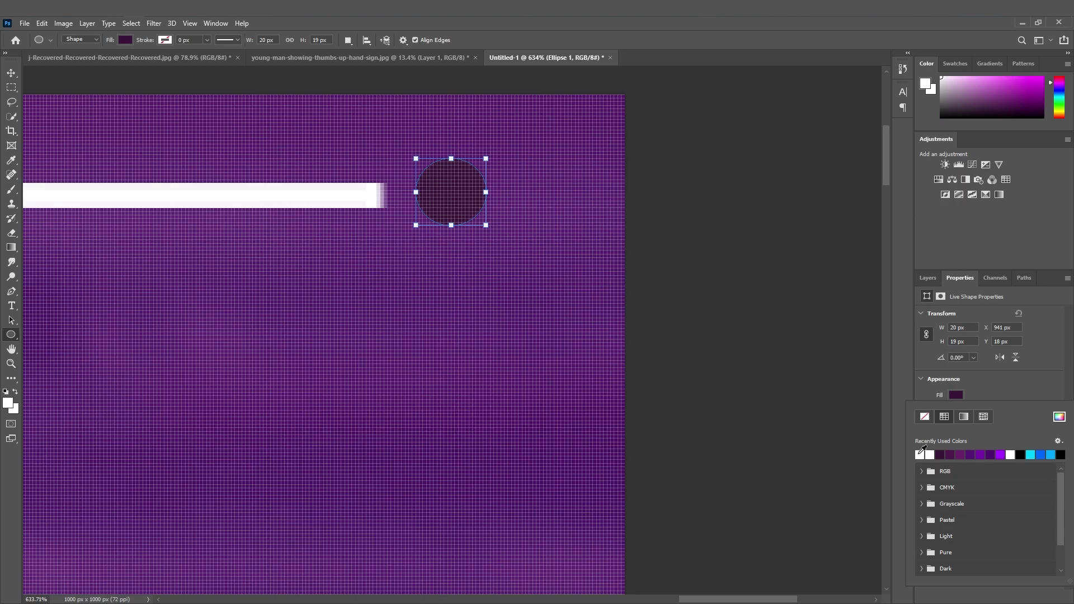
left_click(919, 455)
left_click(11, 73)
left_click(696, 221)
left_click(928, 278)
scroll(411, 162, "down", 10)
left_click(411, 162)
left_click(539, 275)
scroll(539, 276, "down", 3)
scroll(523, 297, "up", 4)
- Add a Hue/Saturation adjustment layer with the hue at about -38 and place it directly below the man's layer
left_click(938, 181)
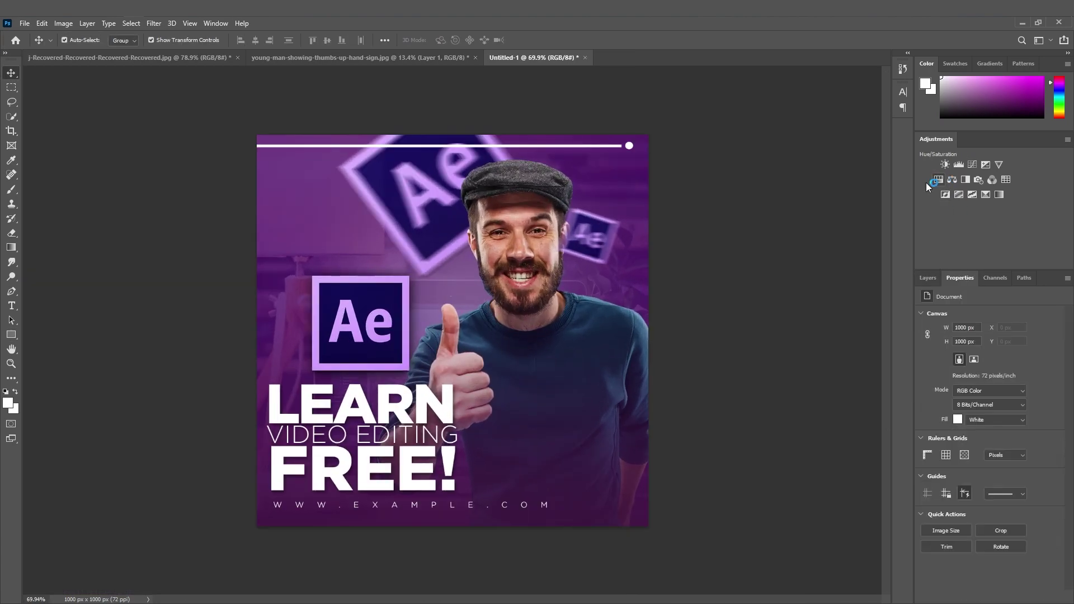
left_click_drag(981, 354, 967, 359)
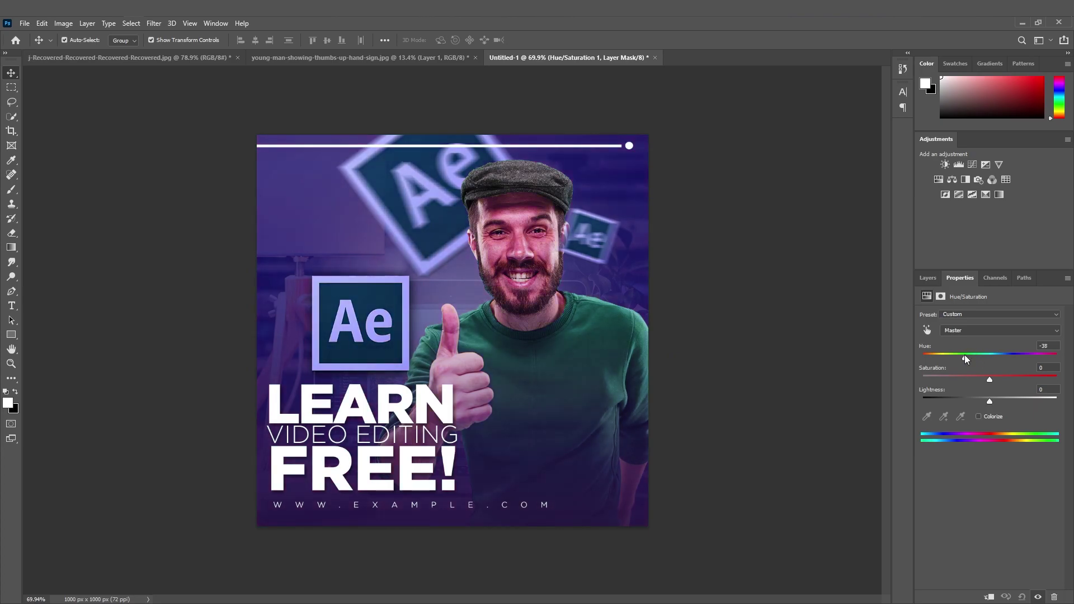
left_click(928, 278)
left_click_drag(1039, 348, 946, 482)
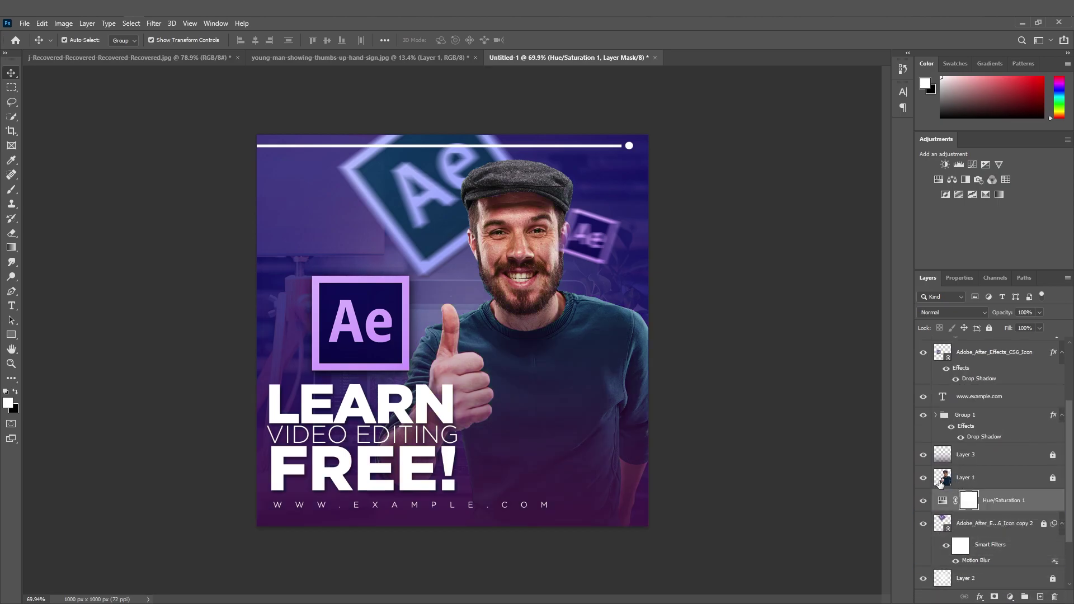
- Set the Hue/Saturation adjustment's hue to +8 and saturation to +24 to recolour the background
double_click(943, 503)
left_click_drag(957, 359, 996, 358)
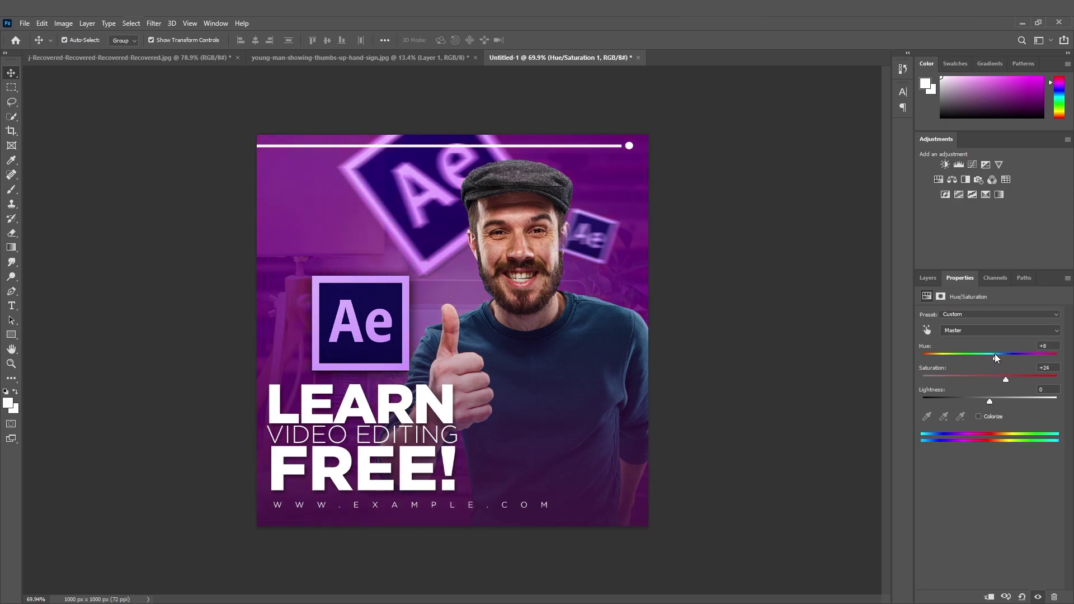
left_click(926, 278)
left_click(781, 314)
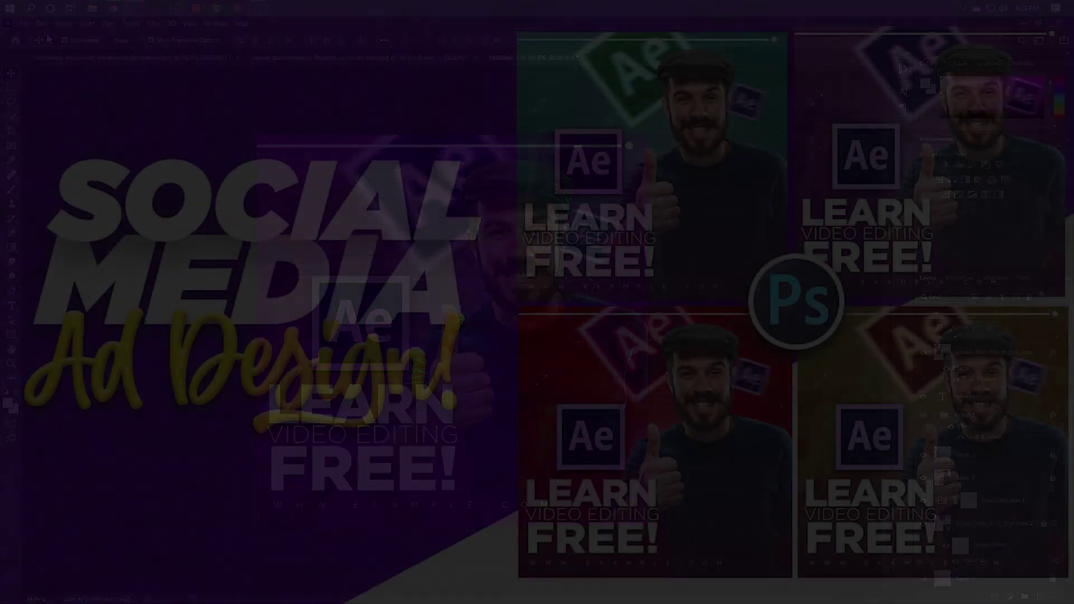